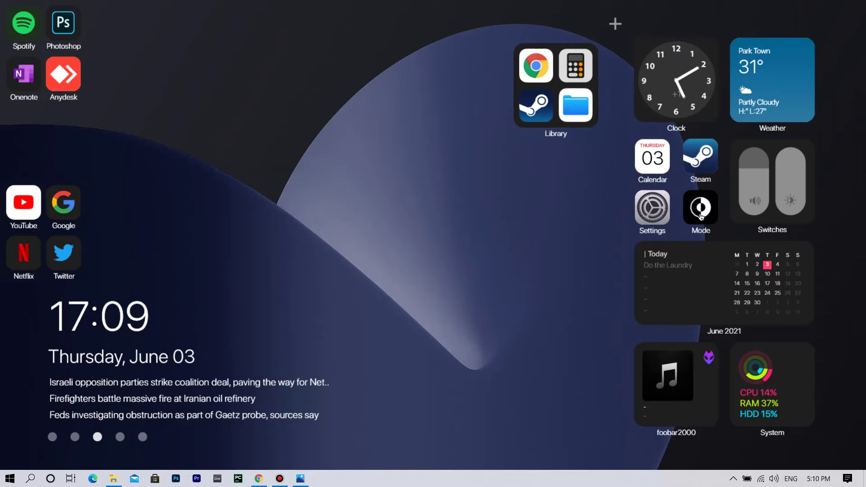
pyautogui.click(700, 213)
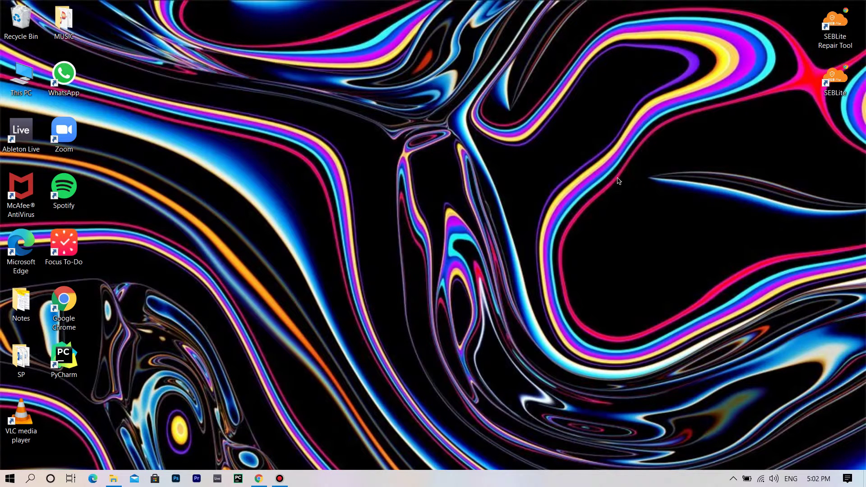
# - Hide all the desktop icons so only the wallpaper shows
pyautogui.moveTo(861, 2); pyautogui.dragTo(1, 431)
pyautogui.rightClick(378, 175)
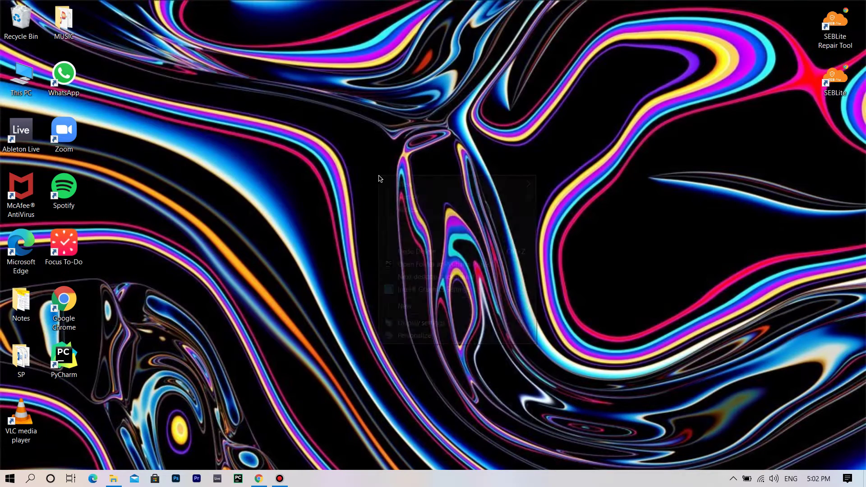
pyautogui.moveTo(527, 184)
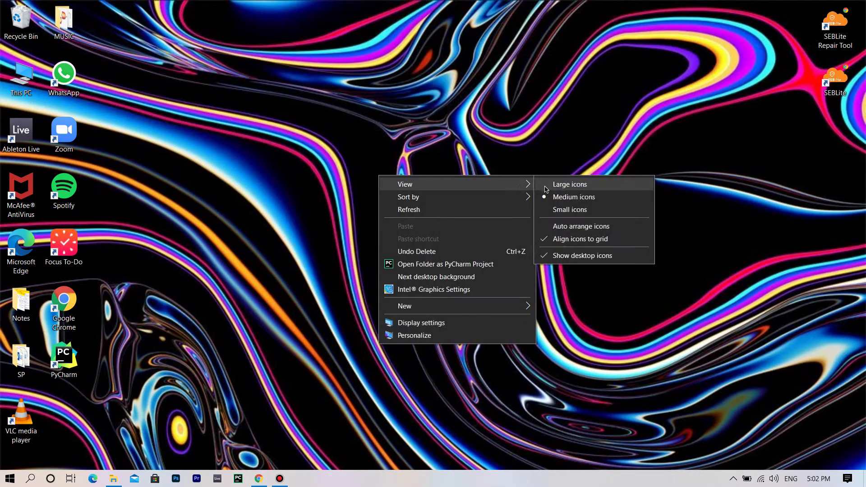
pyautogui.click(584, 256)
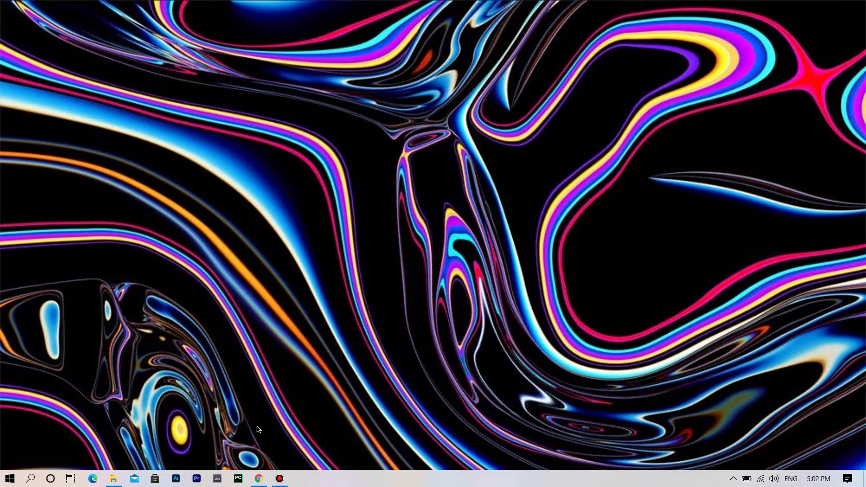
# - Switch to Chrome, search Google for "rainmeter" and open the official rainmeter.net site
pyautogui.click(260, 476)
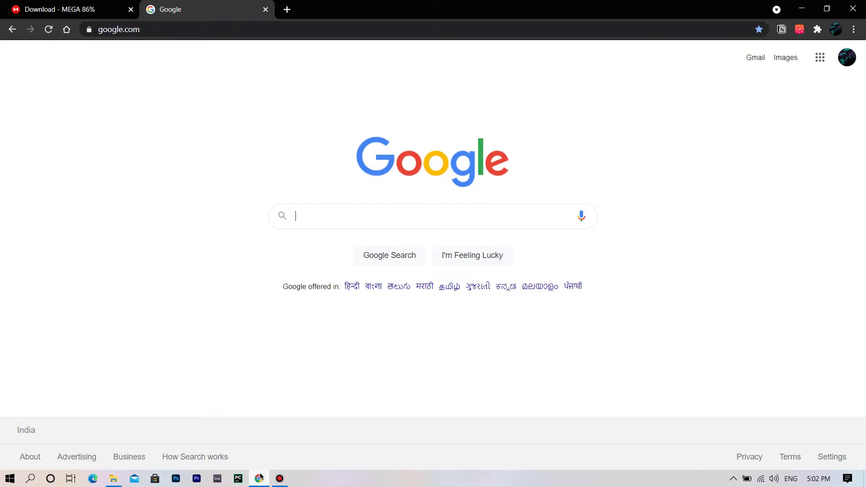
pyautogui.write('rainm')
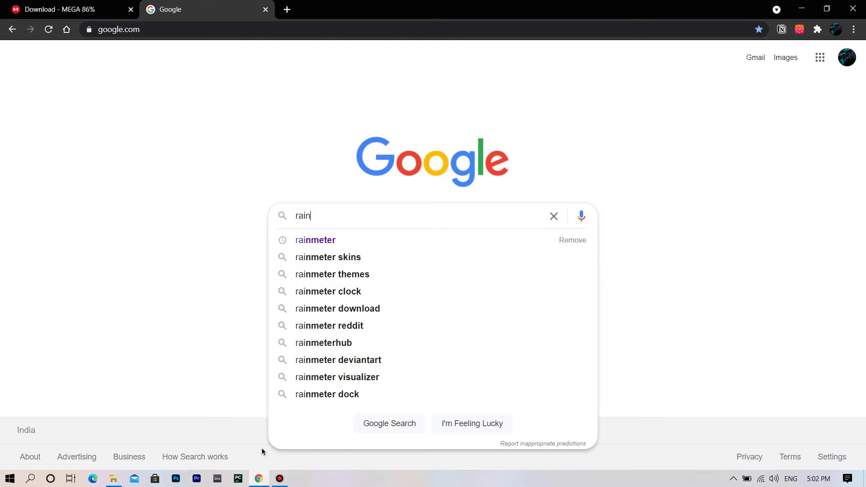
pyautogui.click(347, 240)
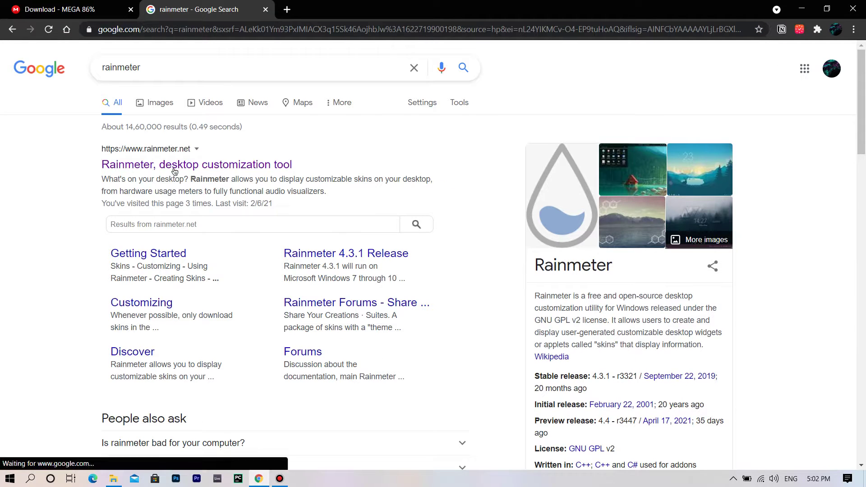
pyautogui.click(228, 163)
# - Download the Rainmeter 4.4 Beta Release installer from the site's Downloads section
pyautogui.scroll(-20, 426, 197)
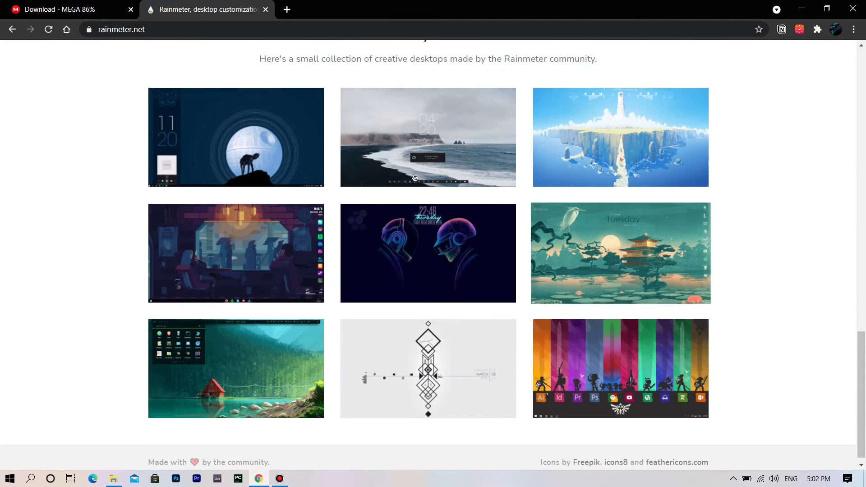
pyautogui.scroll(20, 349, 243)
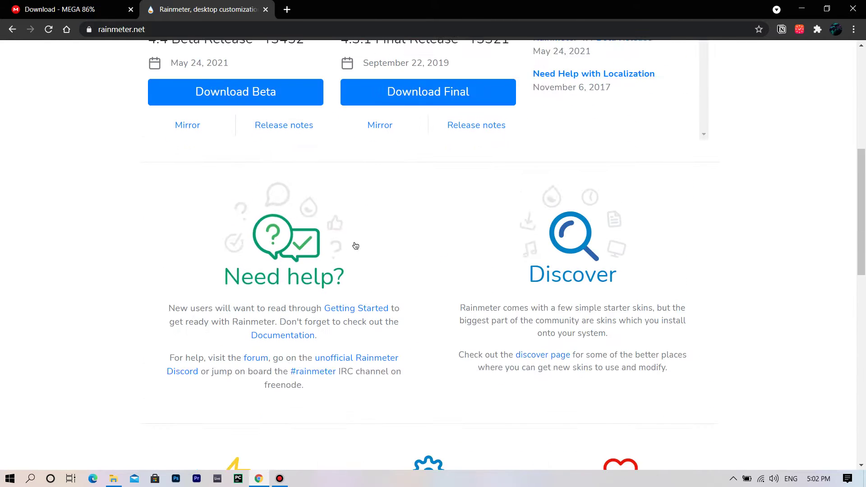
pyautogui.scroll(-3, 295, 279)
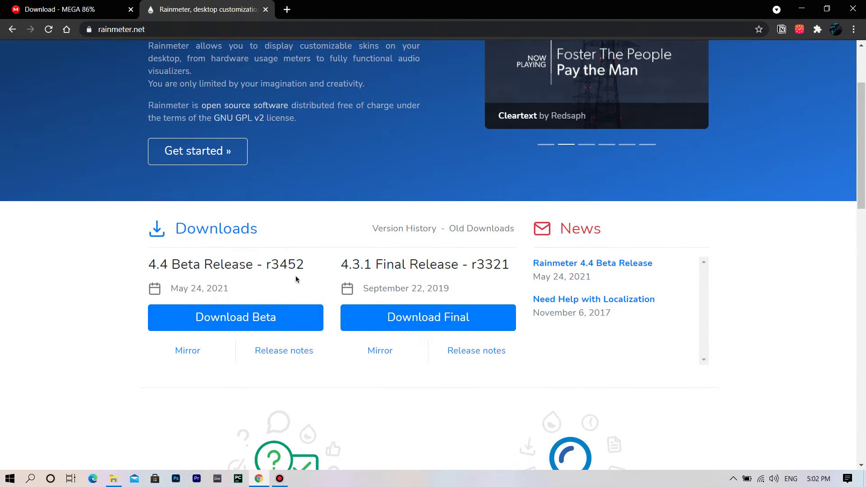
pyautogui.click(218, 319)
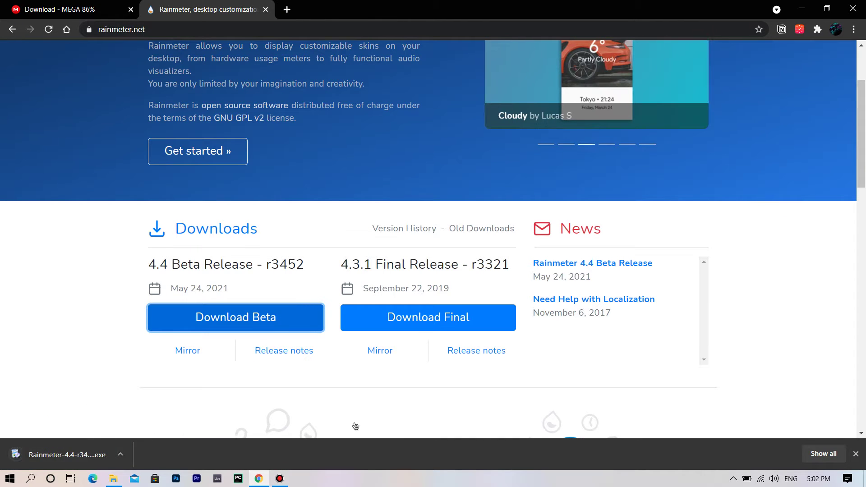
# - Open the copied link to the DeviantArt page "Big Sur RC1 for Rainmeter" in a new browser tab
pyautogui.click(287, 9)
pyautogui.hotkey('ctrl', 'v')
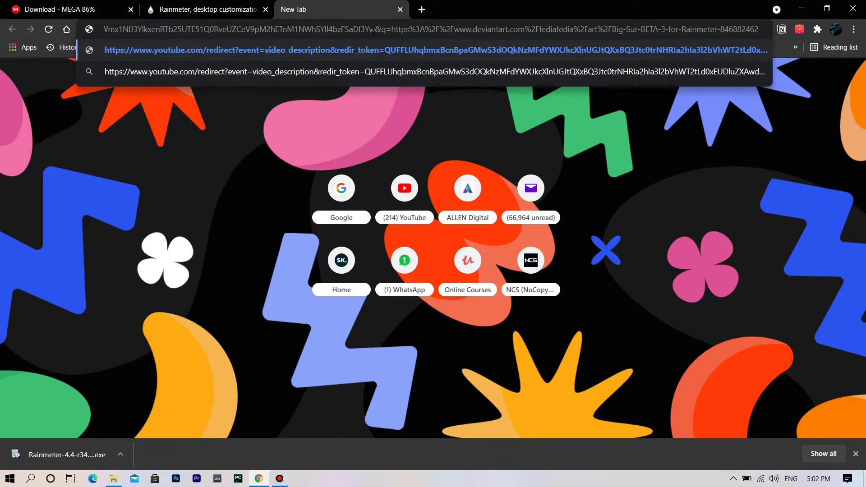
pyautogui.press('Return')
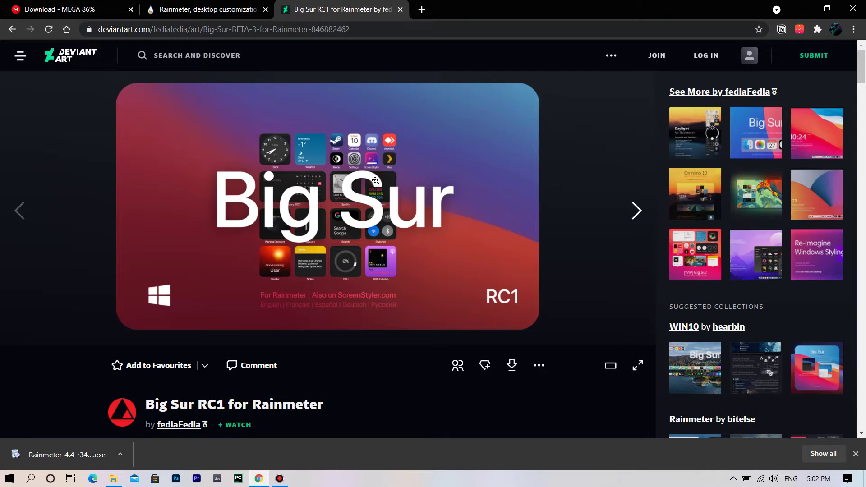
pyautogui.click(633, 212)
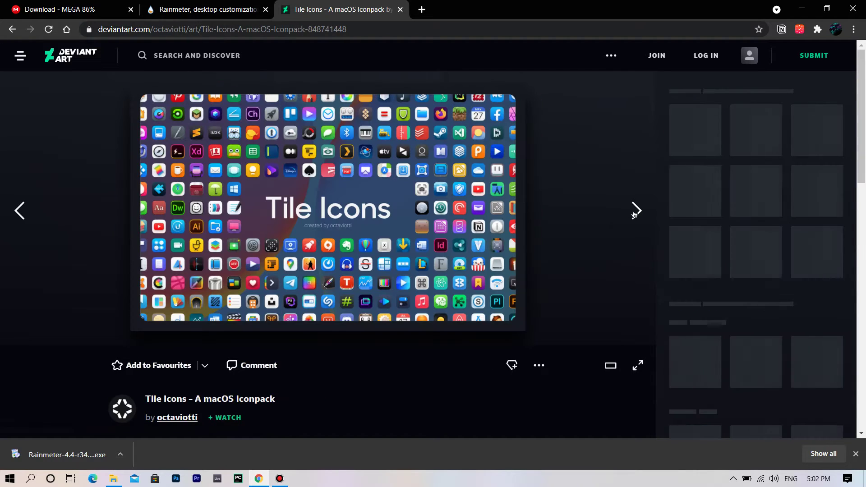
pyautogui.click(21, 211)
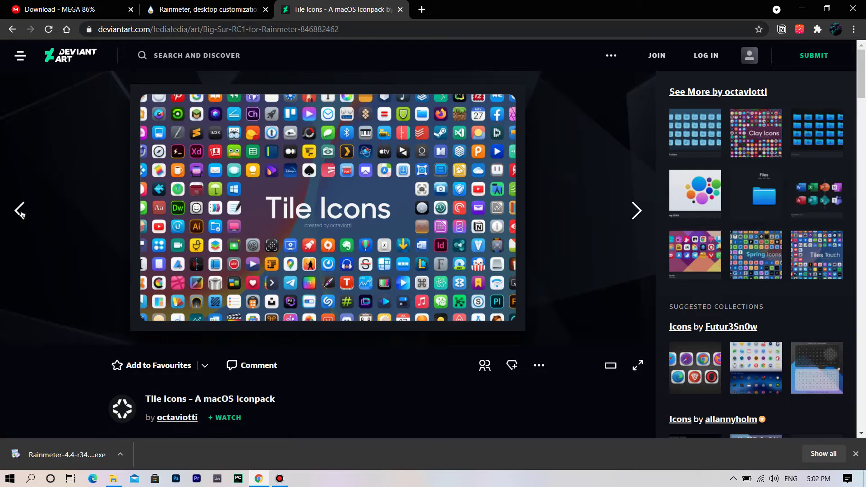
# - Examine the Big Sur RC1 page's download mirror, changelogs and installation notes
pyautogui.scroll(-6, 303, 275)
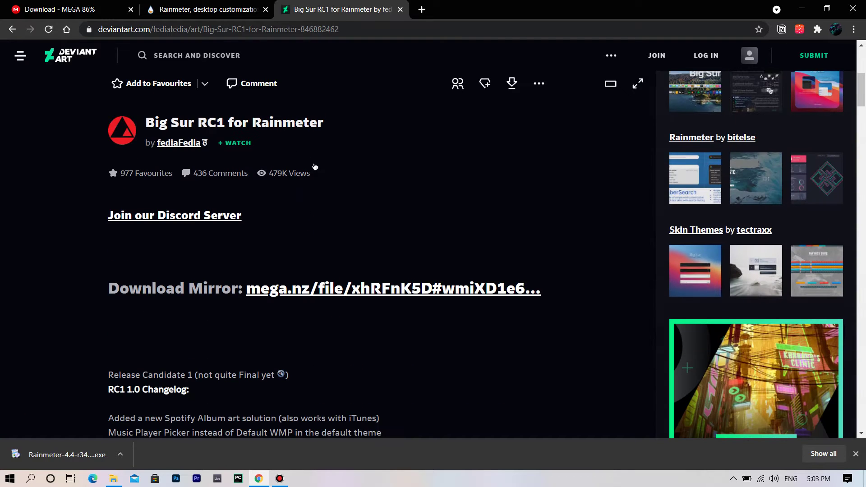
pyautogui.scroll(-5, 377, 266)
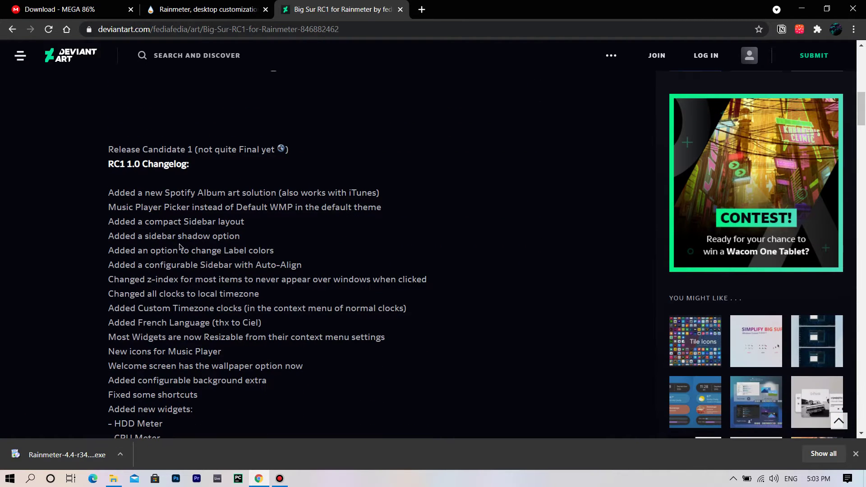
pyautogui.moveTo(105, 168); pyautogui.dragTo(197, 168)
pyautogui.click(181, 191)
pyautogui.scroll(-4, 190, 251)
pyautogui.scroll(-18, 189, 250)
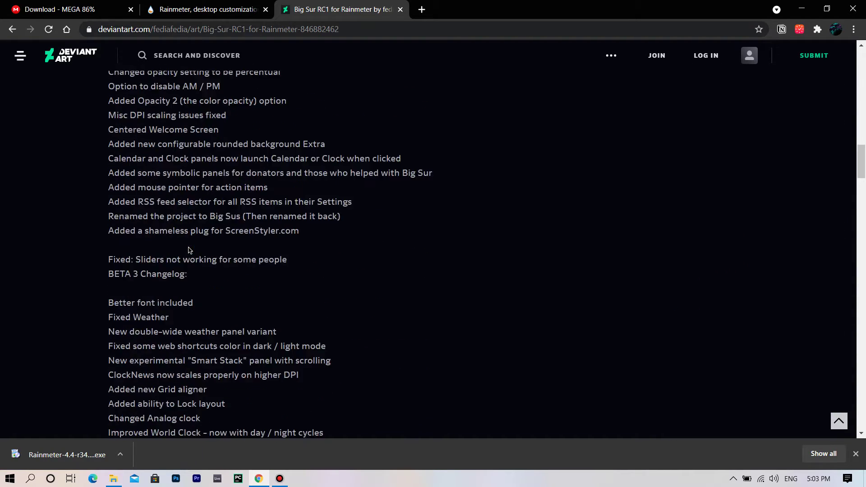
pyautogui.scroll(-12, 188, 251)
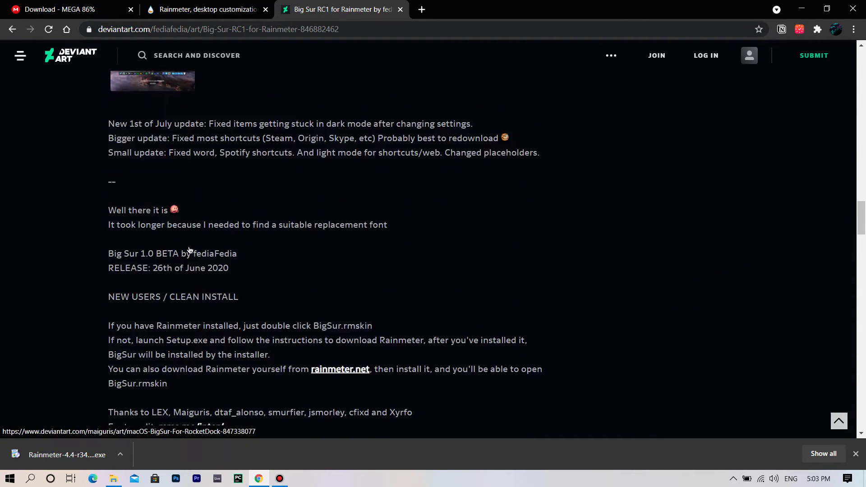
pyautogui.scroll(10, 197, 228)
pyautogui.scroll(20, 197, 230)
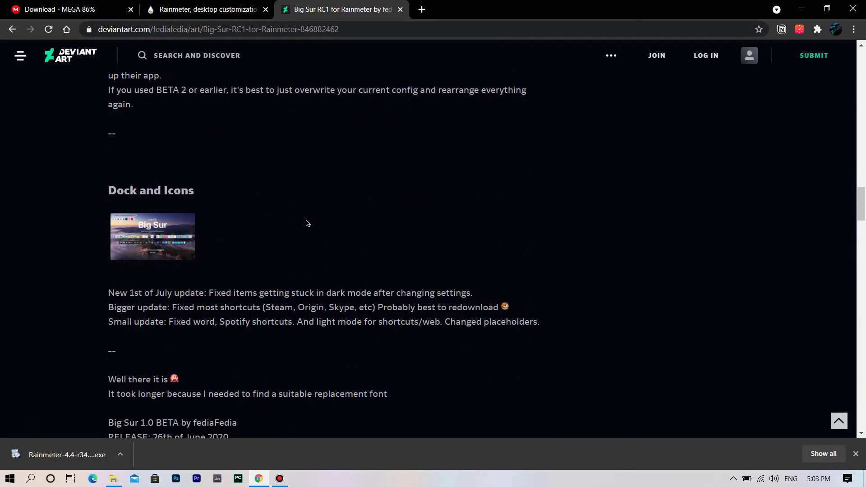
pyautogui.scroll(5, 289, 218)
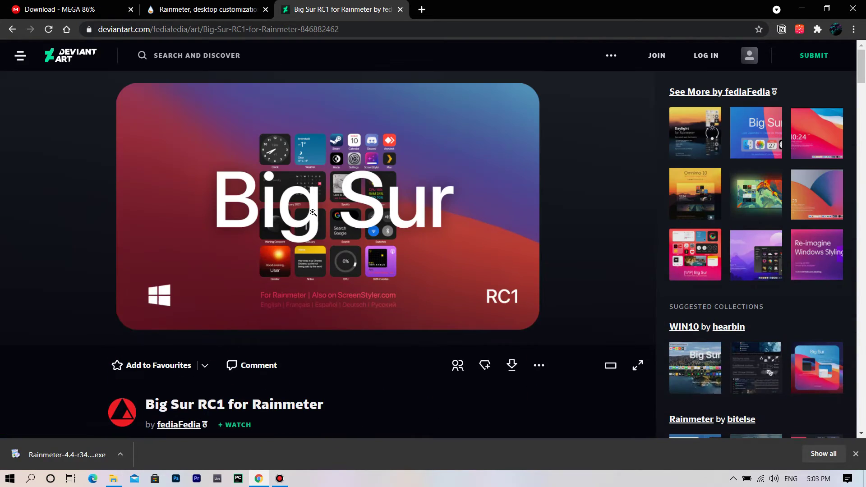
# - Download big_sur_rc1.zip from the MEGA download mirror linked on the Big Sur RC1 page
pyautogui.scroll(-6, 315, 225)
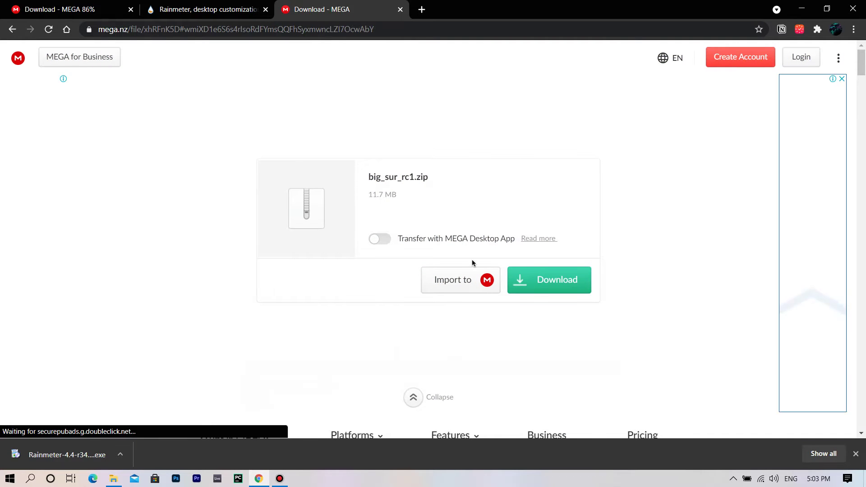
pyautogui.click(552, 271)
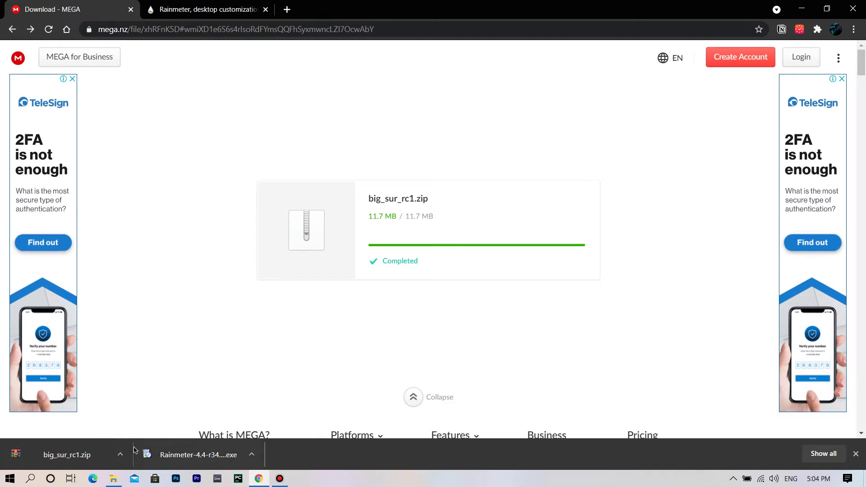
# - Switch to the Desktop Recreation folder in File Explorer and launch the Rainmeter-4.4-r3452-beta installer
pyautogui.click(111, 481)
pyautogui.rightClick(304, 270)
pyautogui.click(322, 316)
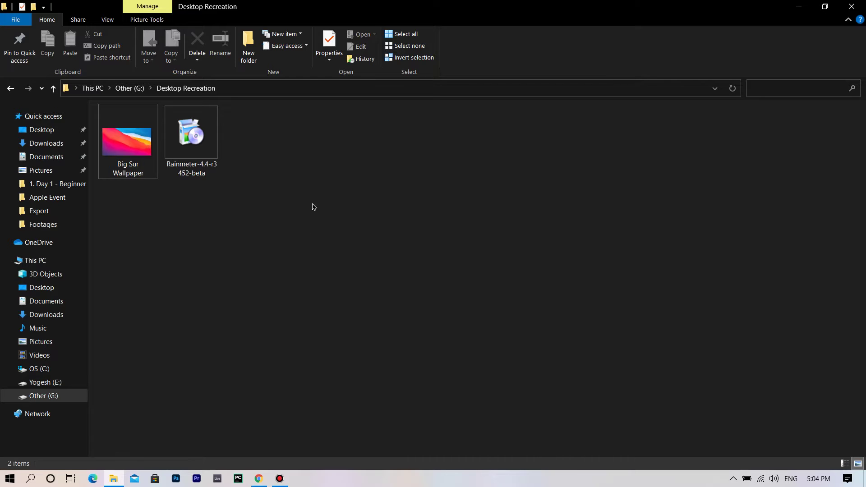
pyautogui.click(182, 161)
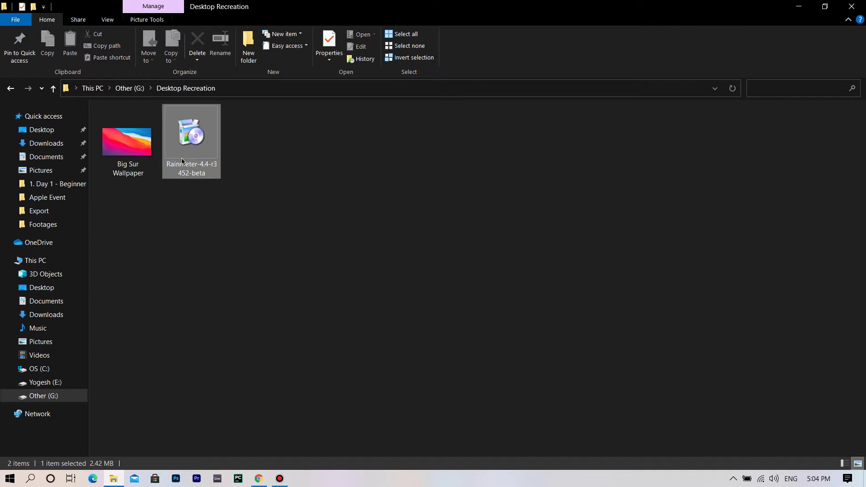
pyautogui.rightClick(182, 161)
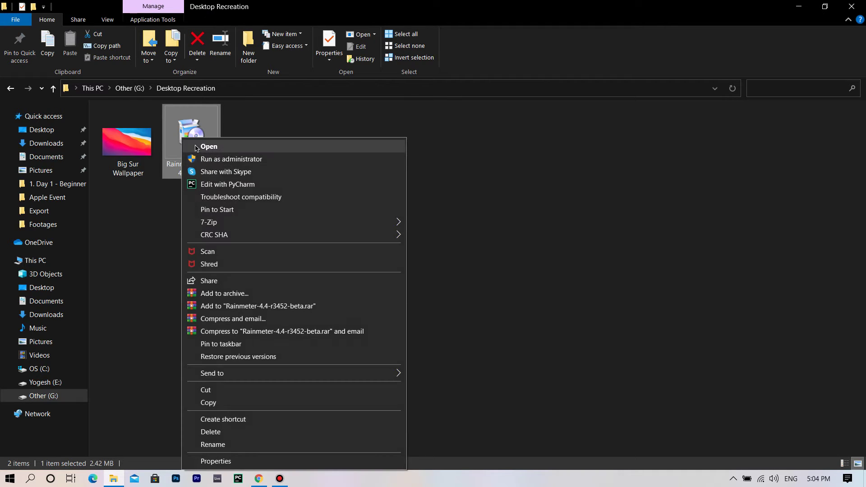
pyautogui.click(196, 148)
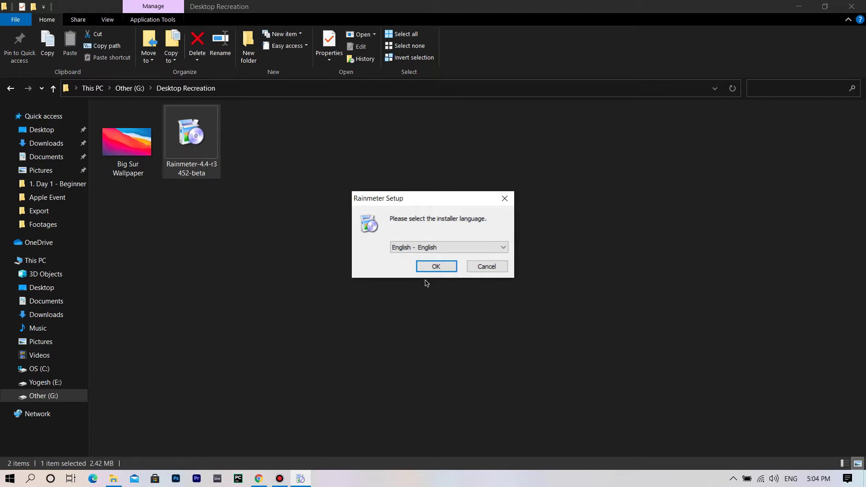
# - Install Rainmeter in English as a standard 64-bit installation launching on startup, run it when setup finishes and dismiss its welcome notification
pyautogui.click(428, 268)
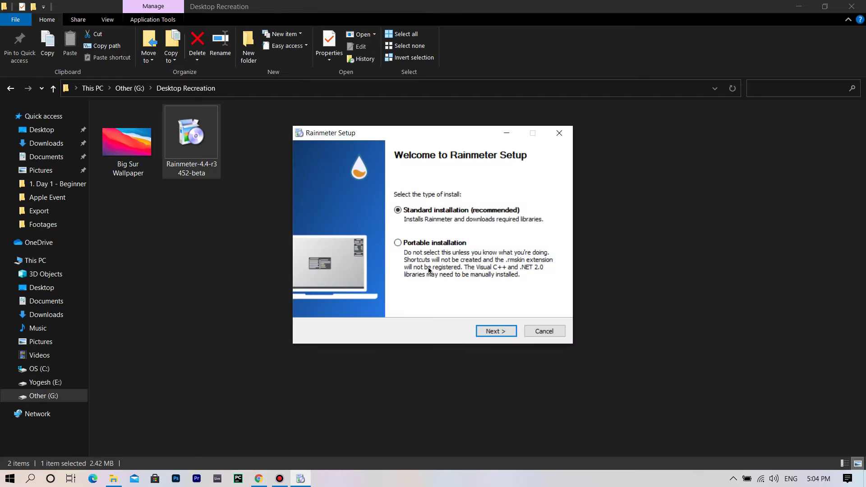
pyautogui.click(486, 332)
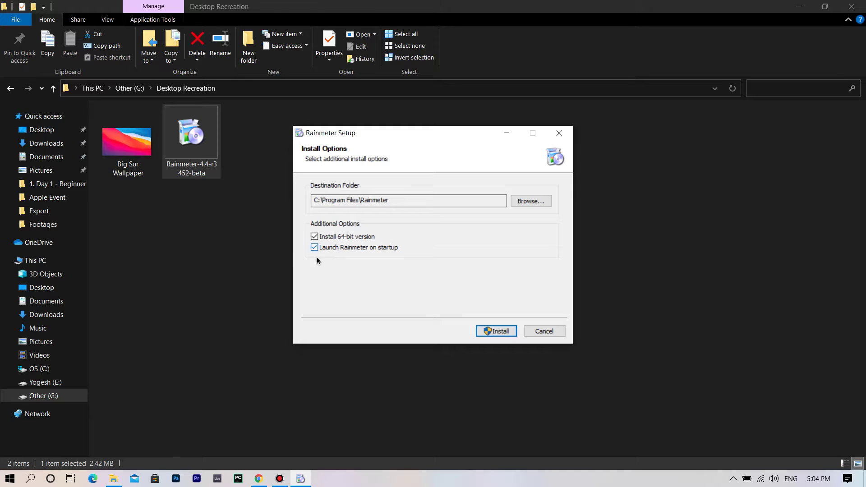
pyautogui.click(482, 332)
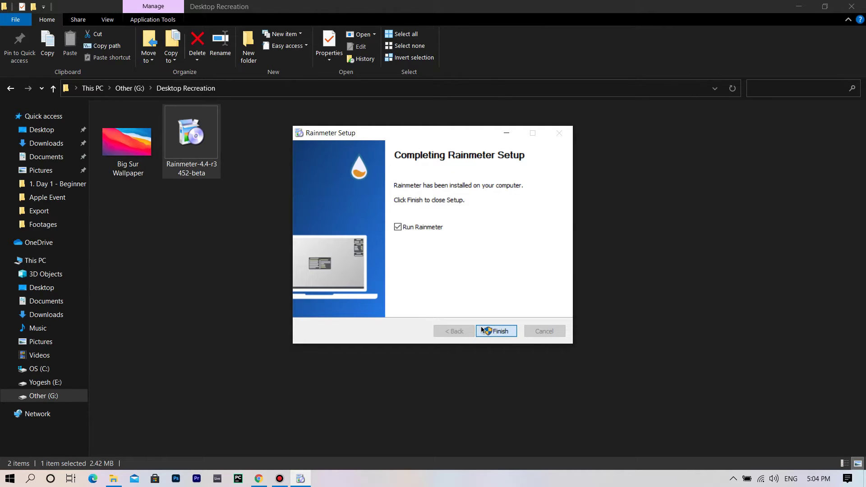
pyautogui.click(481, 330)
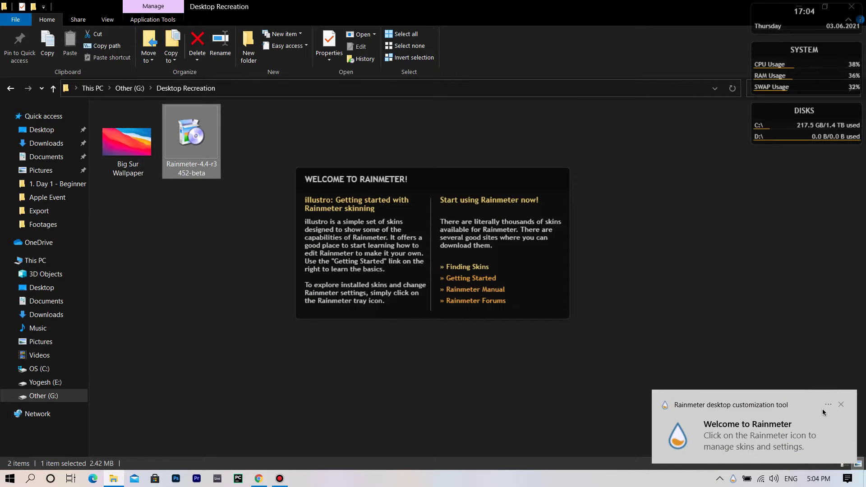
pyautogui.click(842, 404)
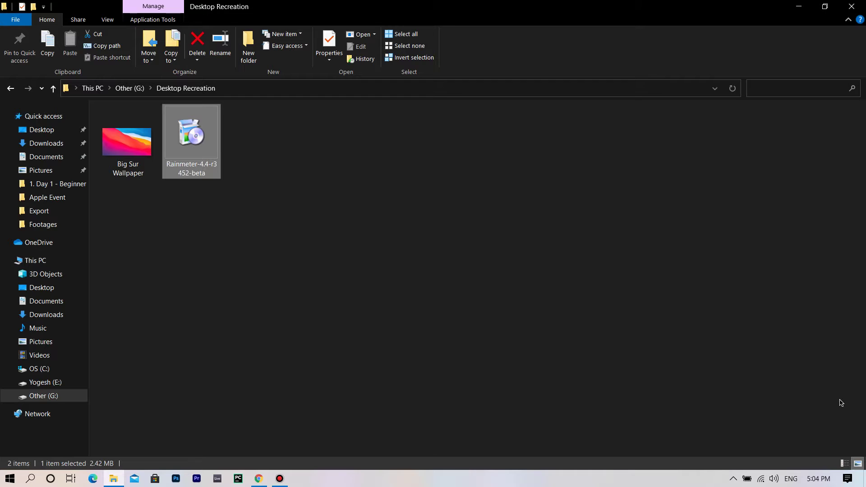
# - Minimize the open windows and unload Rainmeter's welcome skin from the centre of the desktop
pyautogui.click(797, 6)
pyautogui.click(795, 6)
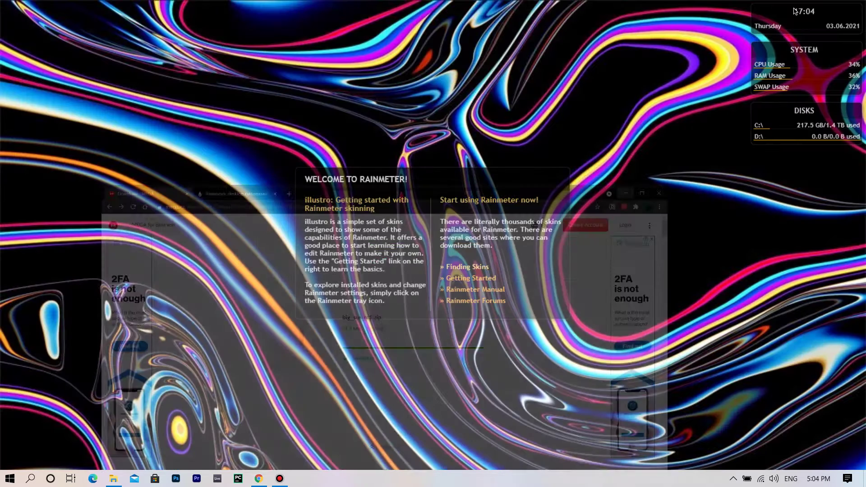
pyautogui.rightClick(476, 179)
pyautogui.click(500, 306)
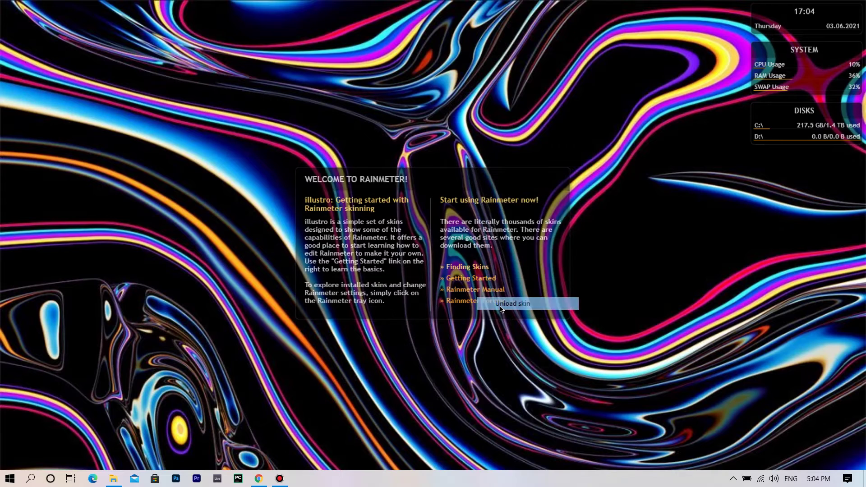
# - Unload the remaining illustro Disk, System and Clock skins from the desktop
pyautogui.rightClick(772, 125)
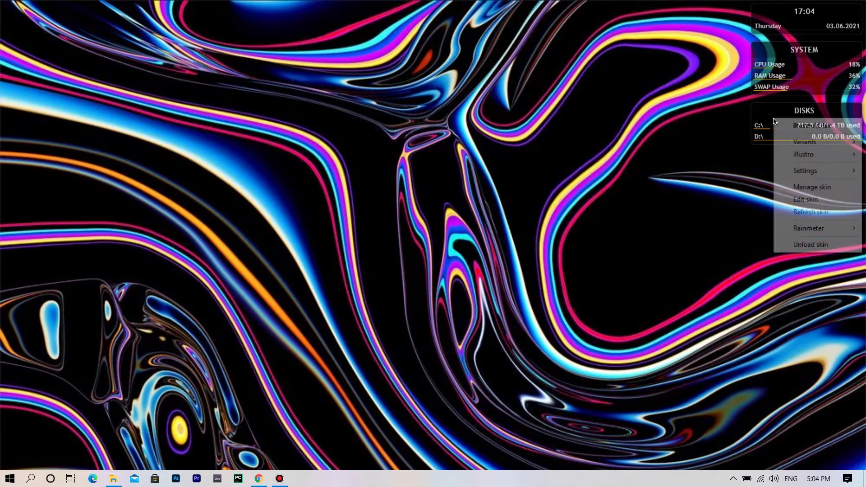
pyautogui.click(778, 244)
pyautogui.rightClick(780, 72)
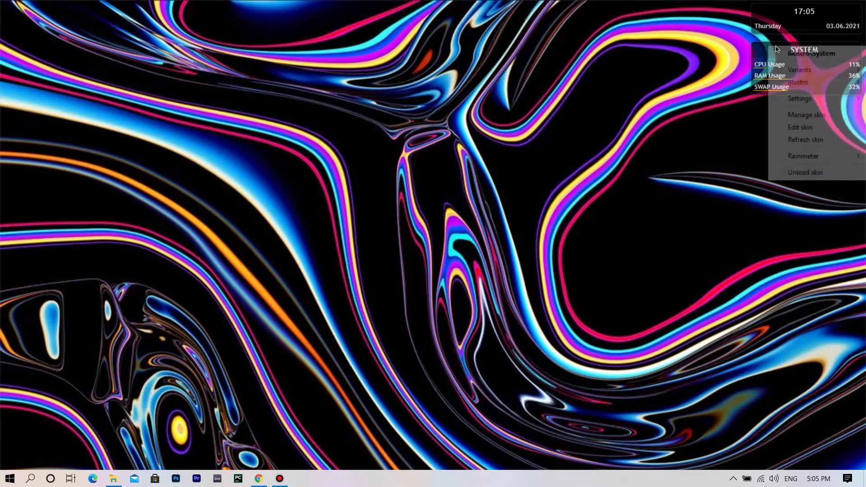
pyautogui.click(792, 172)
pyautogui.rightClick(776, 23)
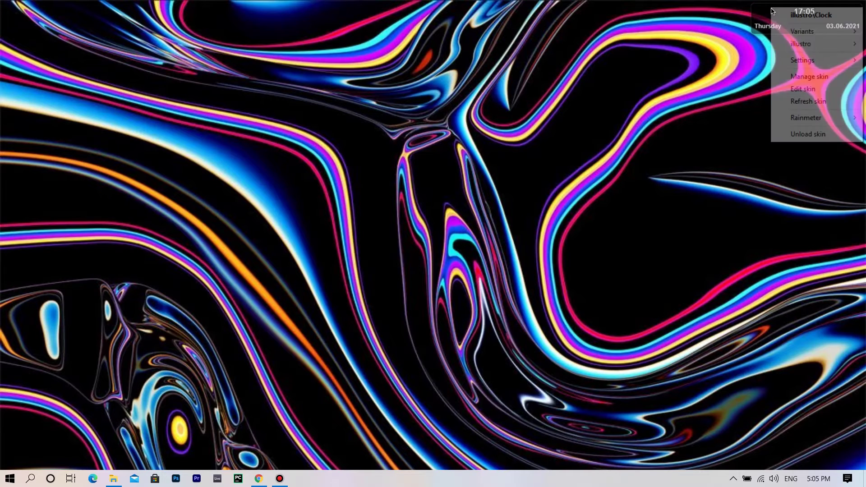
pyautogui.click(792, 133)
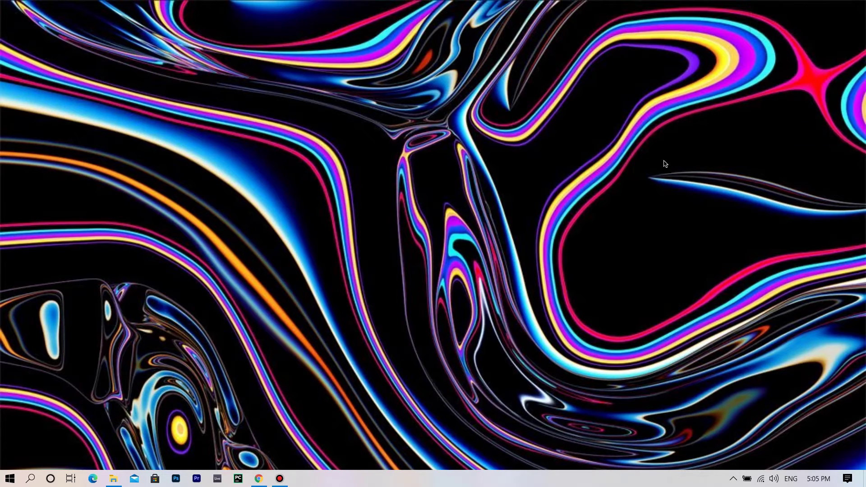
# - Switch to Chrome, open the downloaded big_sur_rc1.zip archive and skim the README.txt inside it
pyautogui.click(258, 477)
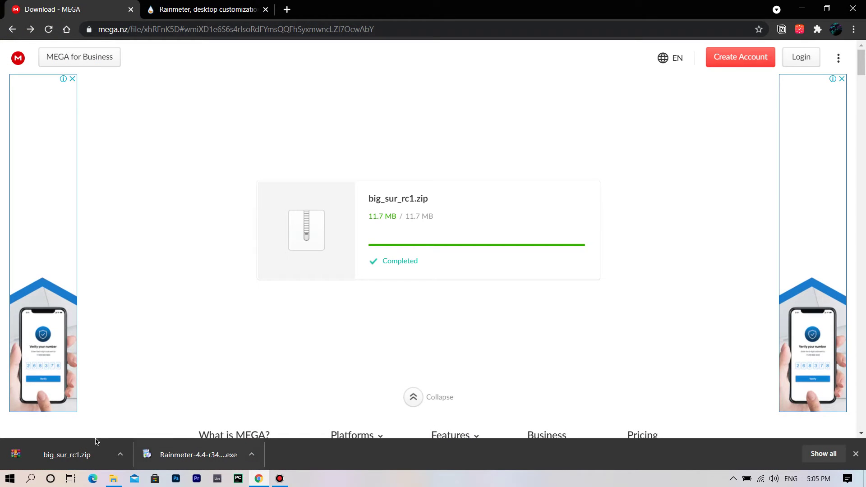
pyautogui.click(120, 456)
pyautogui.click(131, 380)
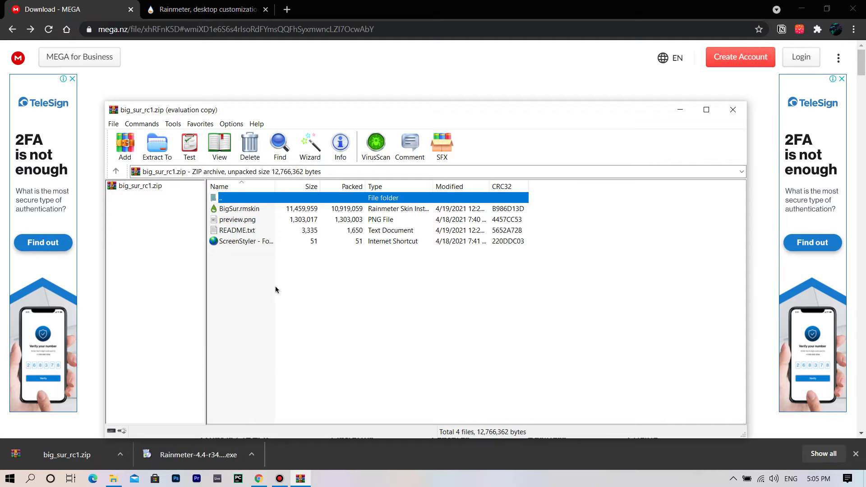
pyautogui.doubleClick(271, 232)
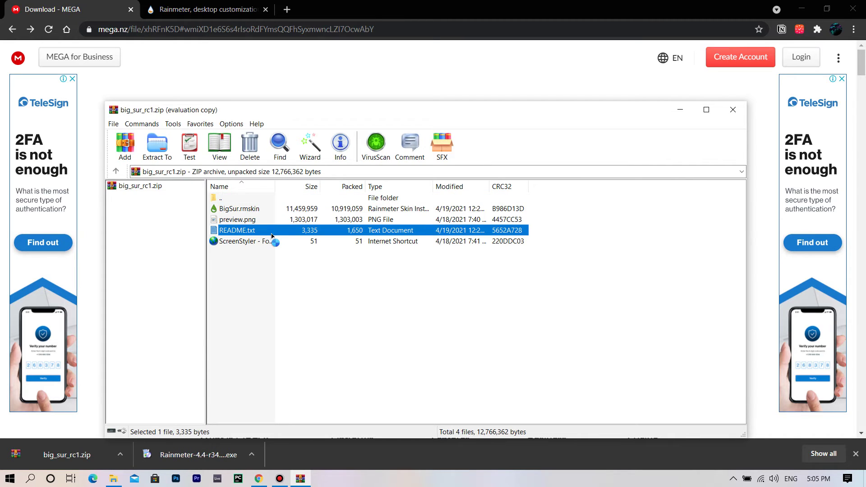
pyautogui.scroll(-17, 271, 232)
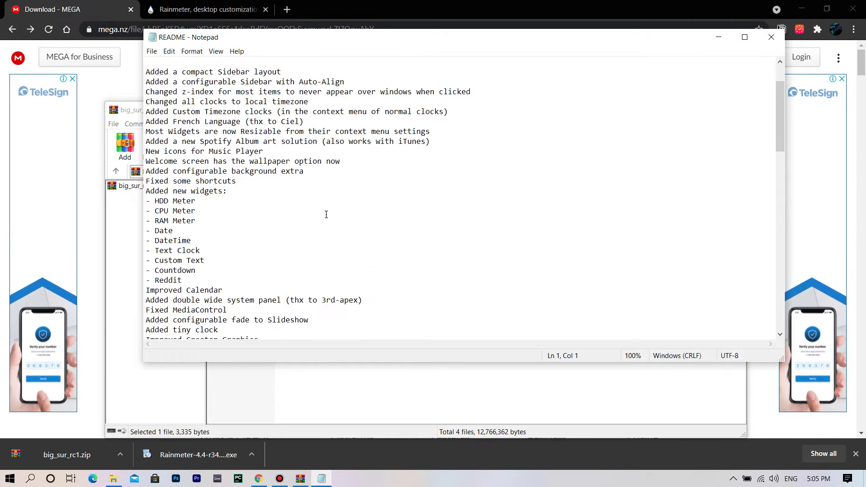
pyautogui.scroll(10, 344, 266)
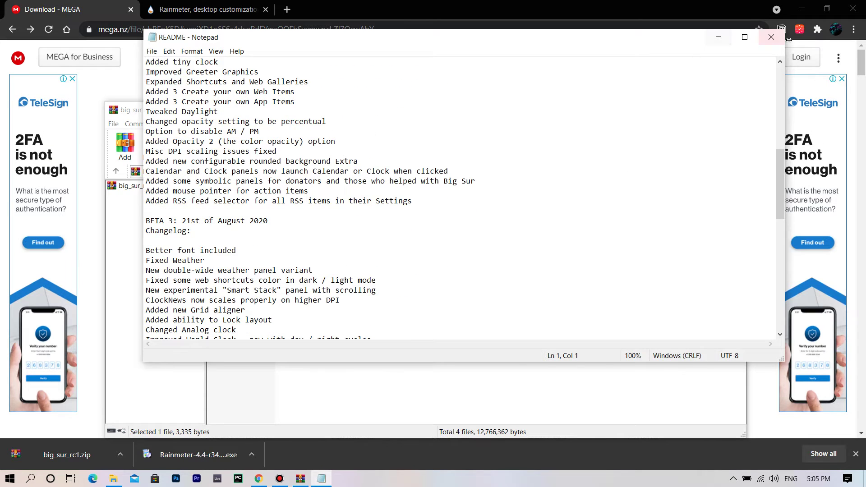
pyautogui.hotkey('alt', 'F4')
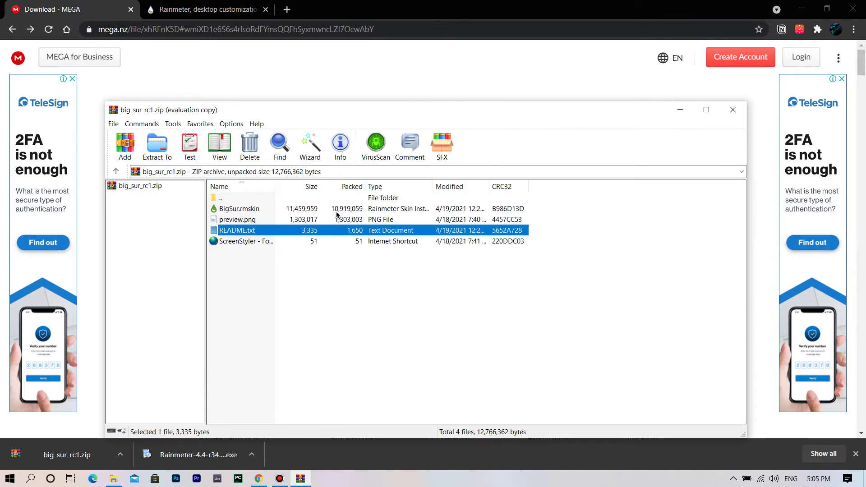
# - Install BigSur.rmskin from the archive with all components and the included layout applied, then clear the archive and browser windows from the desktop
pyautogui.press('Up')
pyautogui.press('Up')
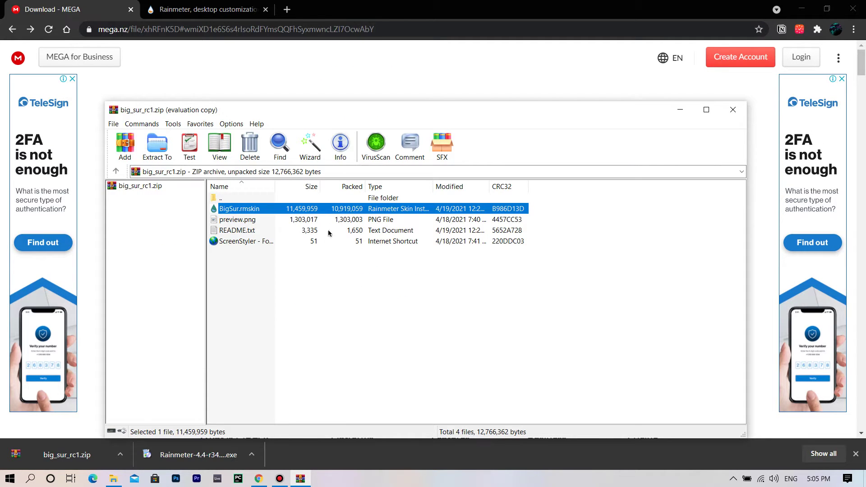
pyautogui.doubleClick(337, 209)
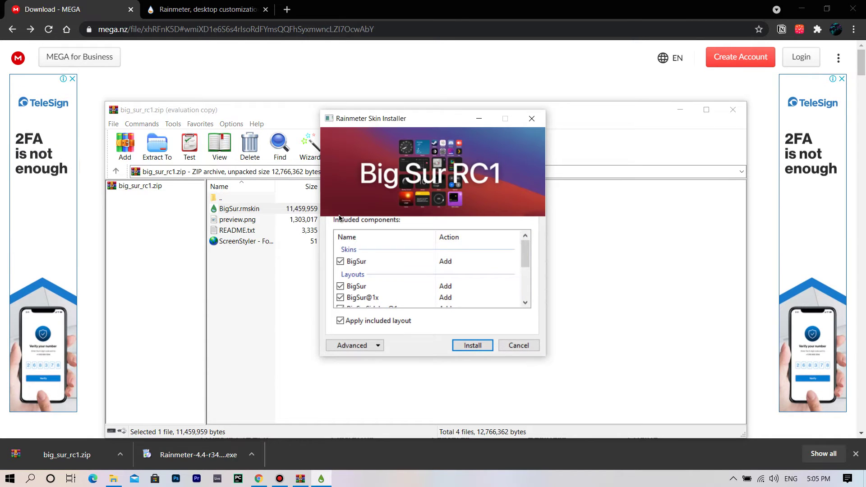
pyautogui.scroll(-2, 403, 299)
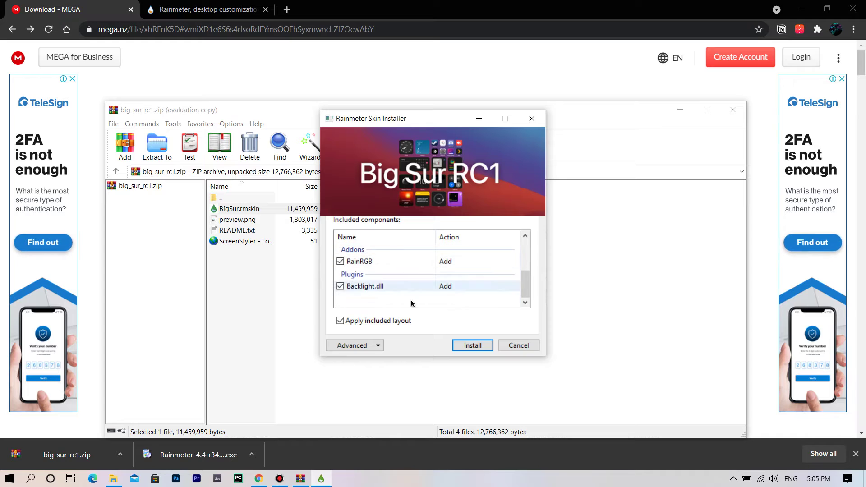
pyautogui.click(473, 347)
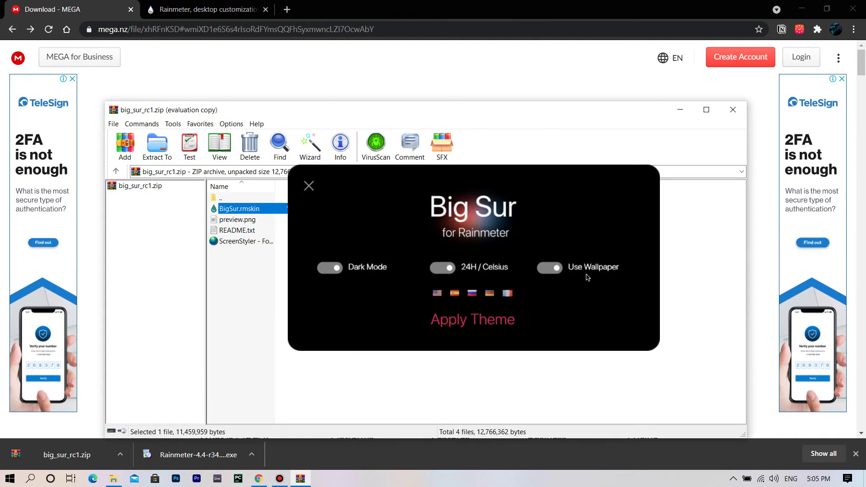
pyautogui.click(733, 109)
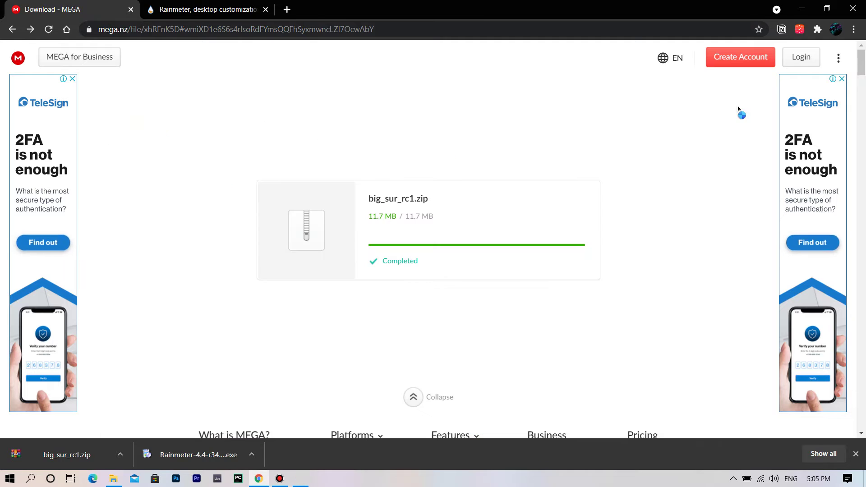
pyautogui.click(801, 9)
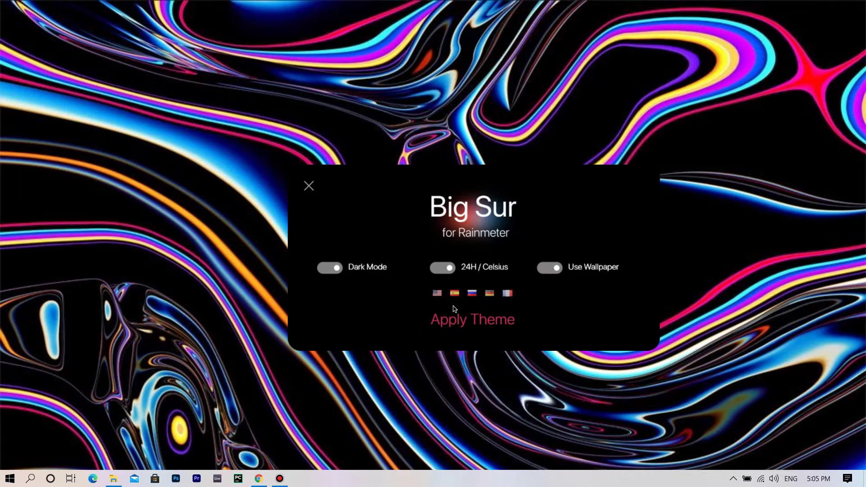
# - Apply the Big Sur theme with Dark Mode, 24H / Celsius and Use Wallpaper enabled, choosing the Classic layout
pyautogui.click(331, 268)
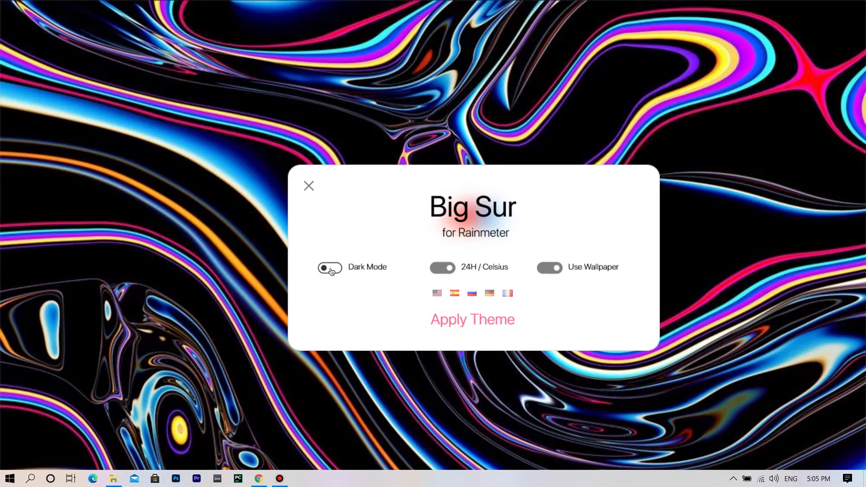
pyautogui.click(331, 269)
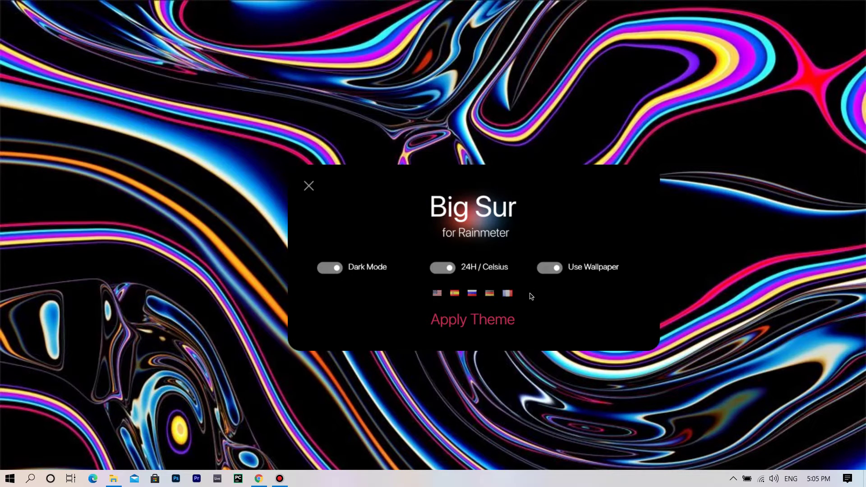
pyautogui.click(479, 322)
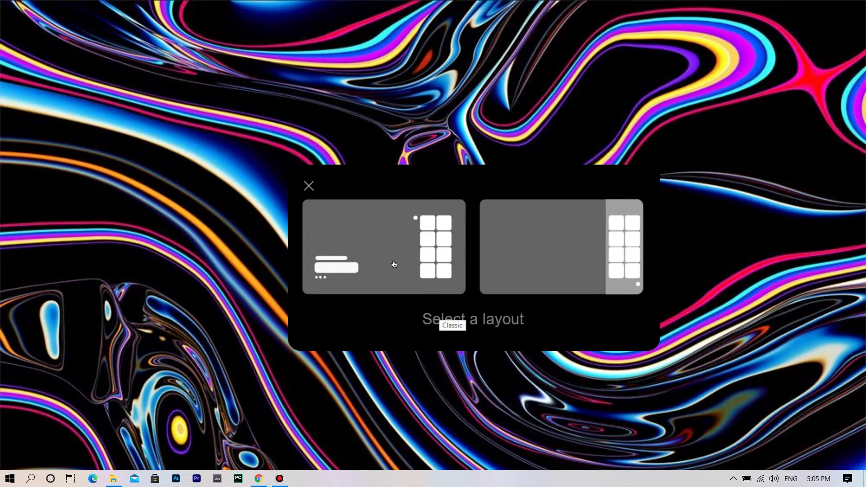
pyautogui.click(451, 344)
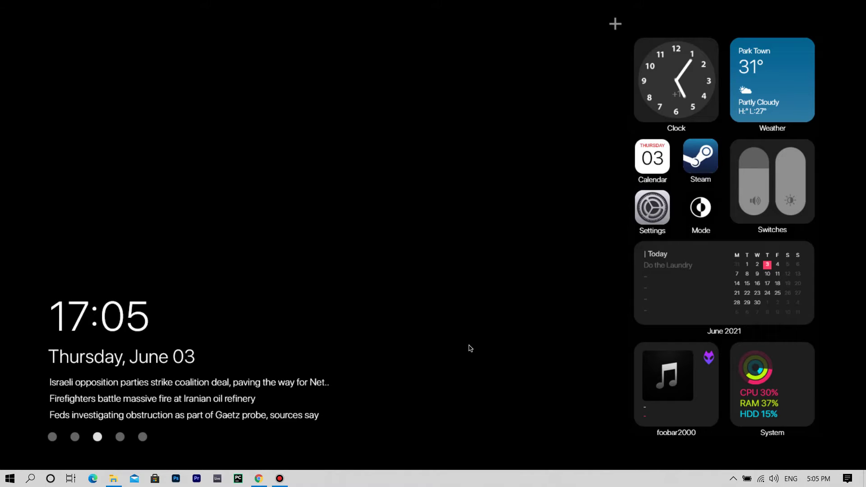
pyautogui.rightClick(448, 218)
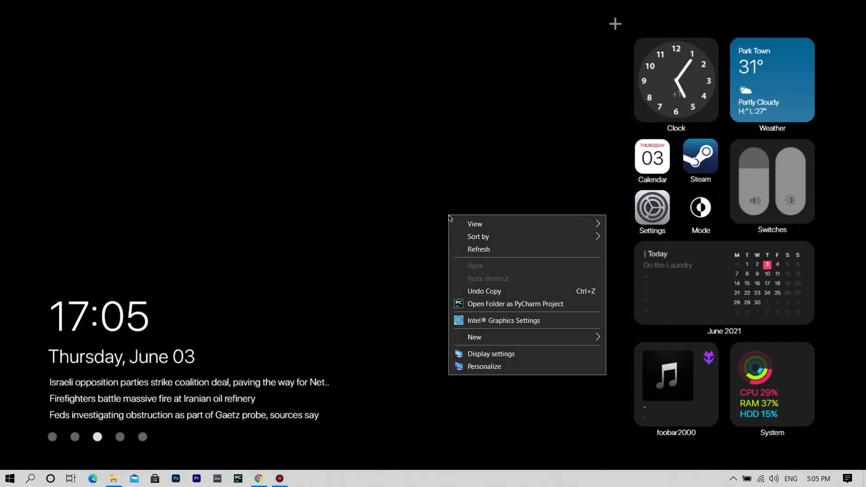
pyautogui.click(385, 360)
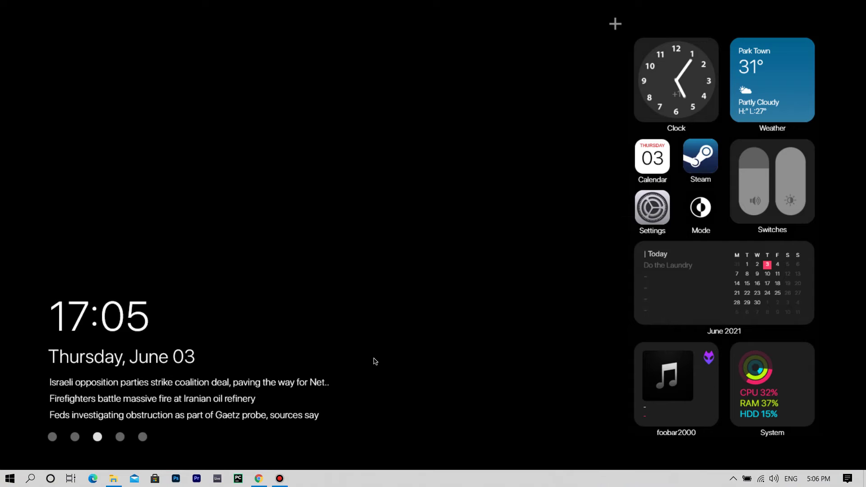
# - Open Big Sur Wallpaper.jpg from the Desktop Recreation folder in Photos, set it as the desktop background and return to a refreshed desktop
pyautogui.click(113, 478)
pyautogui.doubleClick(143, 152)
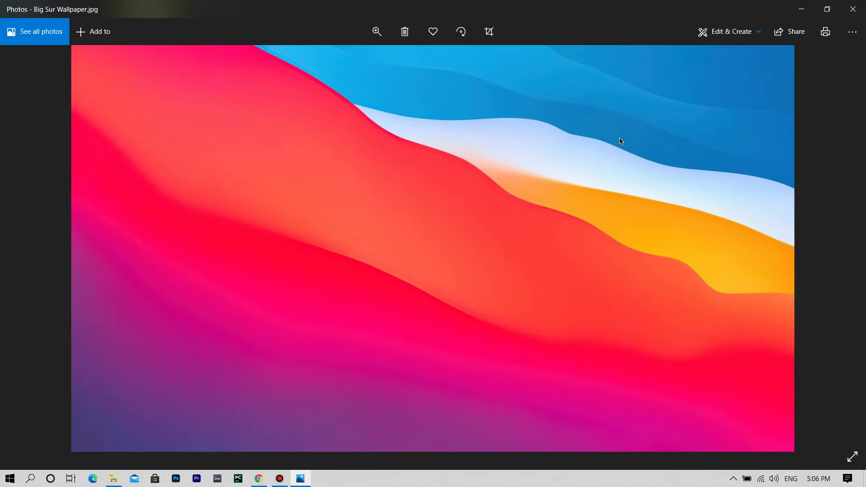
pyautogui.click(851, 31)
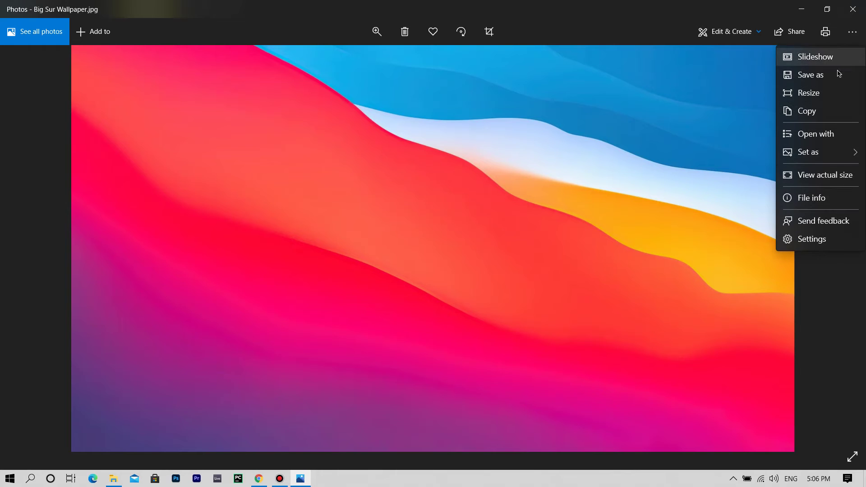
pyautogui.moveTo(807, 158)
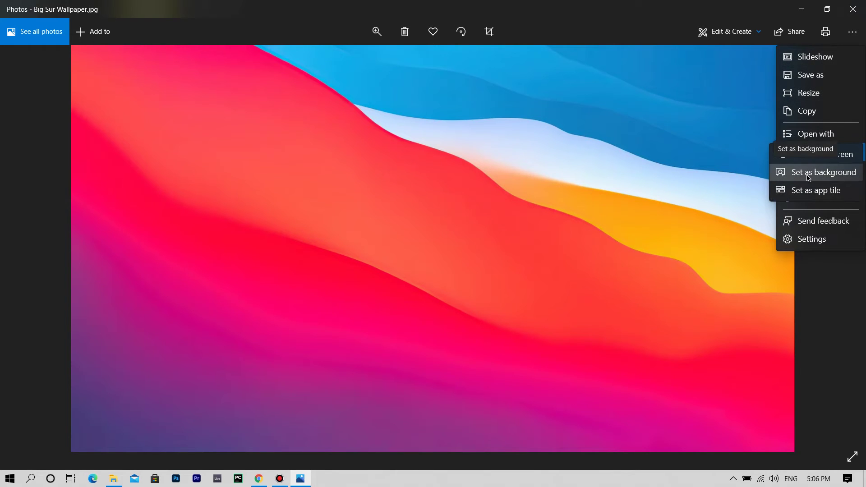
pyautogui.click(807, 176)
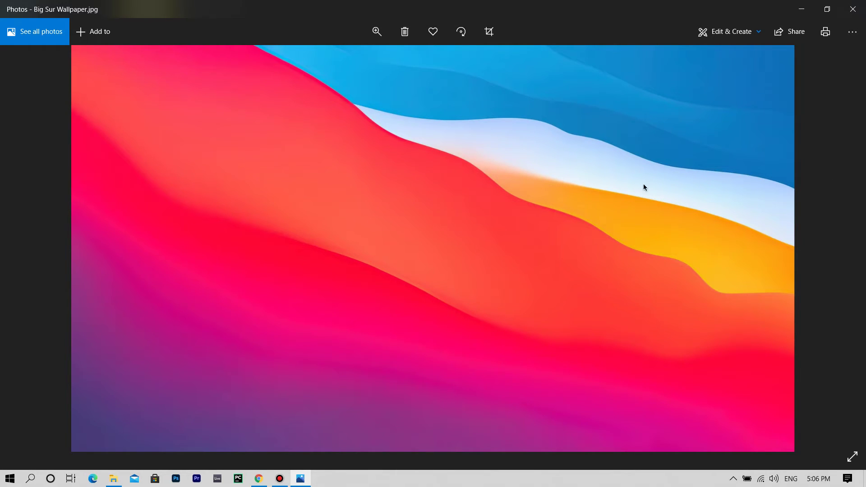
pyautogui.click(800, 8)
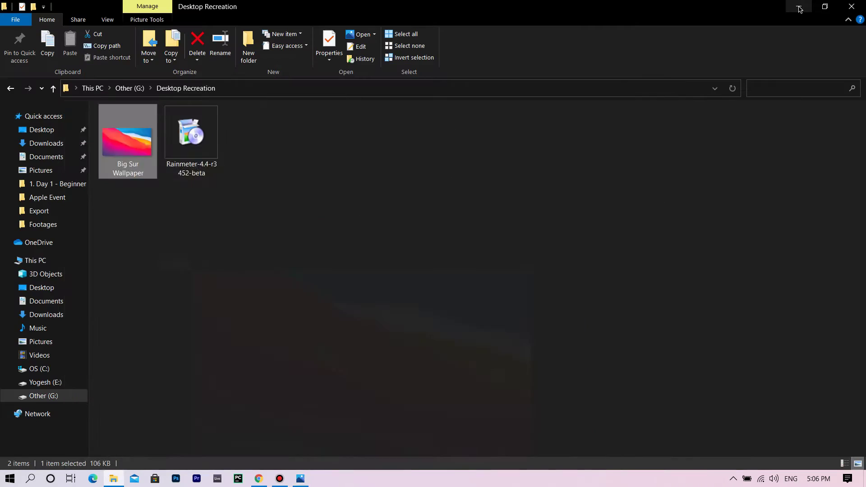
pyautogui.click(799, 9)
pyautogui.rightClick(517, 130)
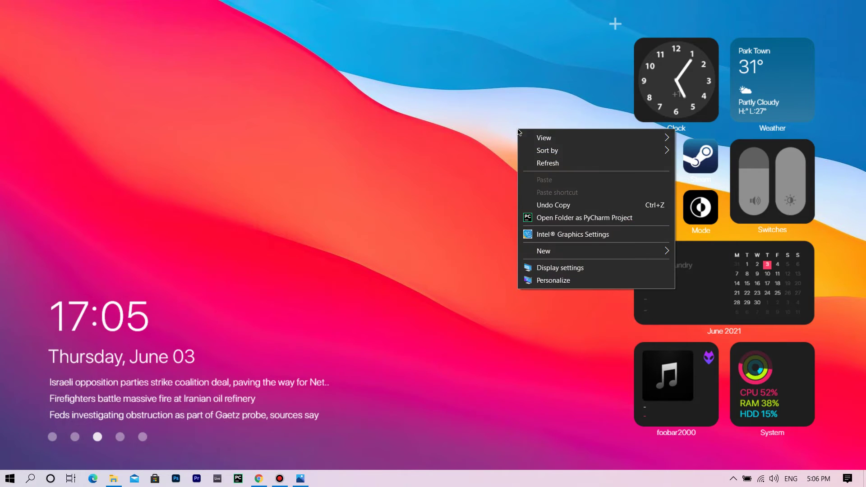
pyautogui.click(534, 165)
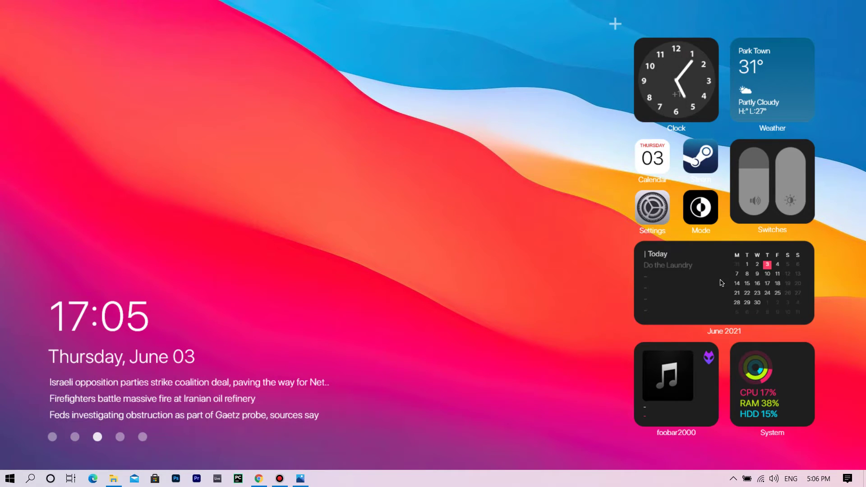
# - Open the Weather widget's skin in the Manage Rainmeter window
pyautogui.rightClick(487, 242)
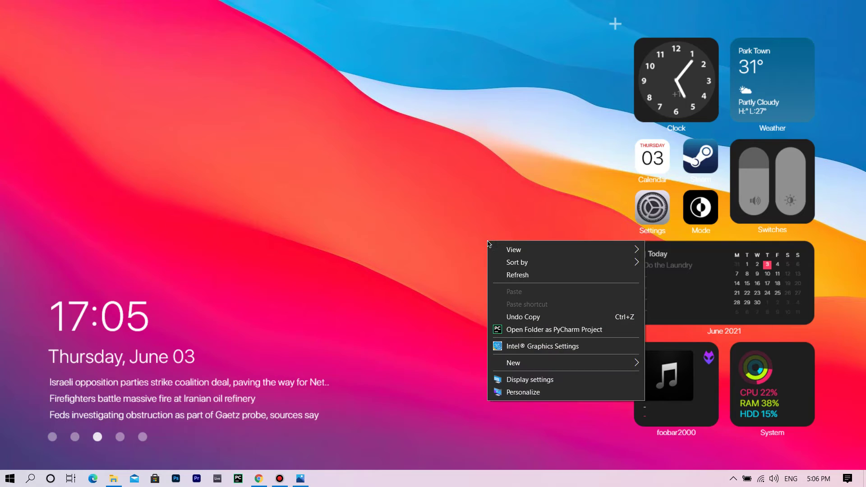
pyautogui.rightClick(753, 59)
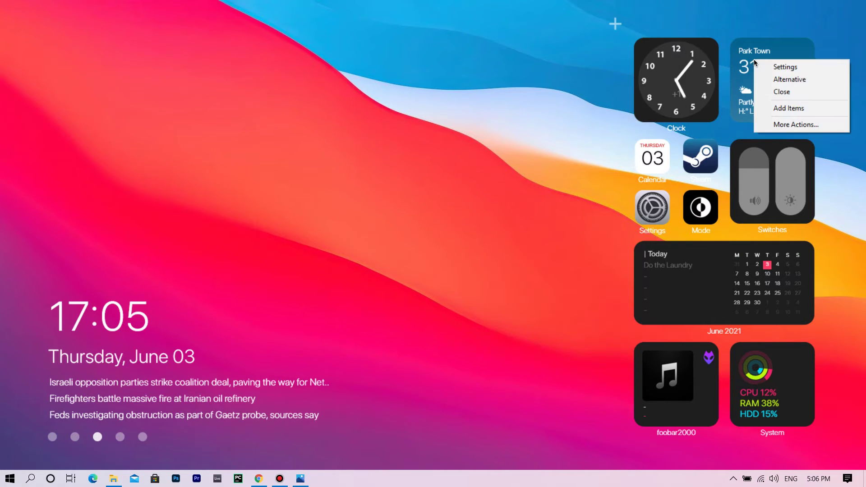
pyautogui.click(786, 125)
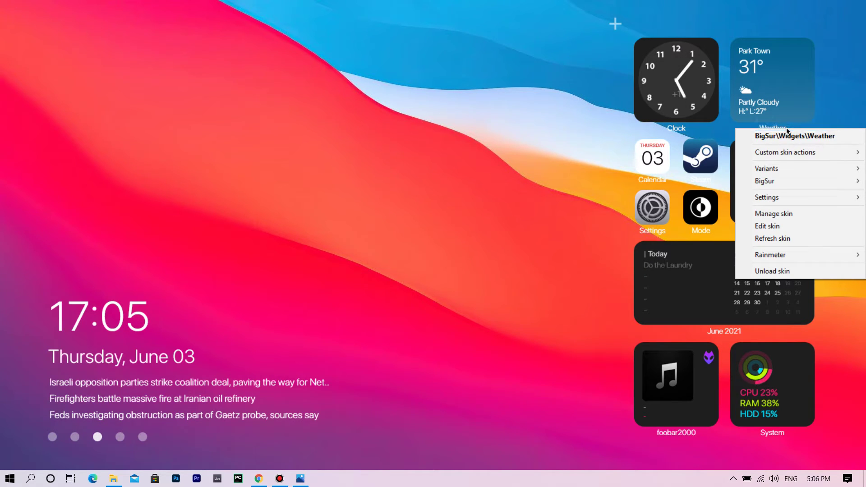
pyautogui.click(805, 212)
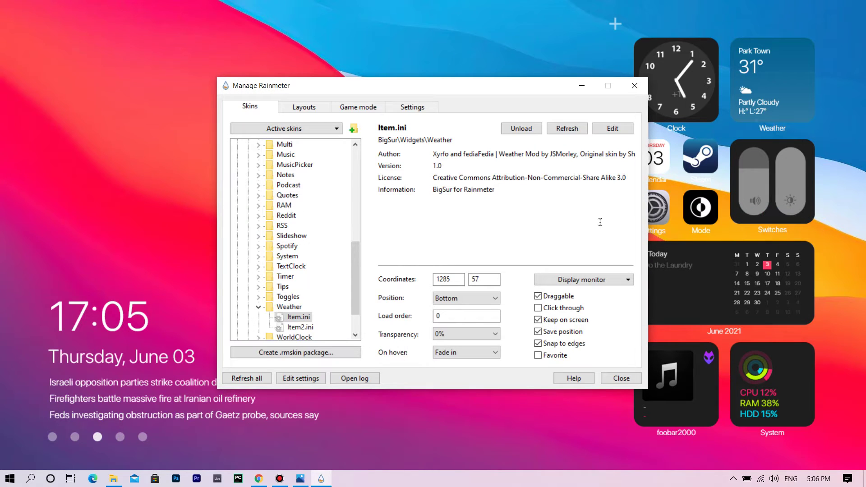
# - Look through the BigSur skin folders in the Manage Rainmeter window, including Extras and Shortcuts, and close the window
pyautogui.scroll(-2, 329, 247)
pyautogui.scroll(9, 331, 244)
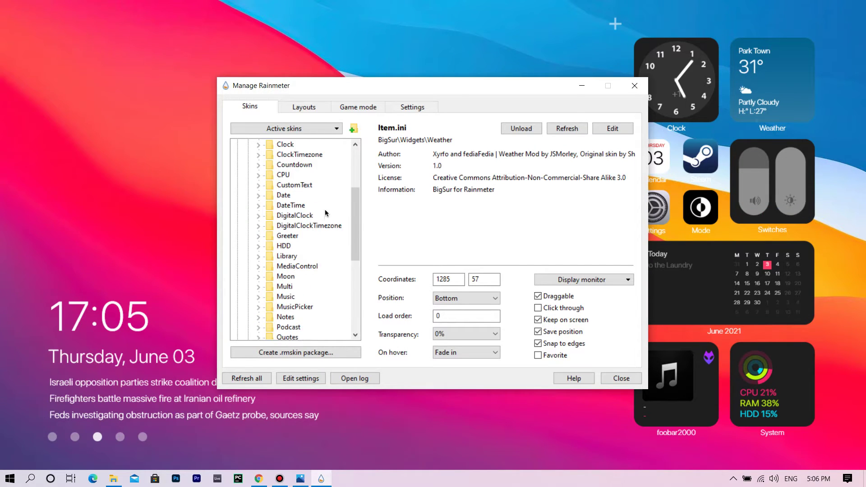
pyautogui.click(247, 195)
pyautogui.click(276, 156)
pyautogui.click(280, 175)
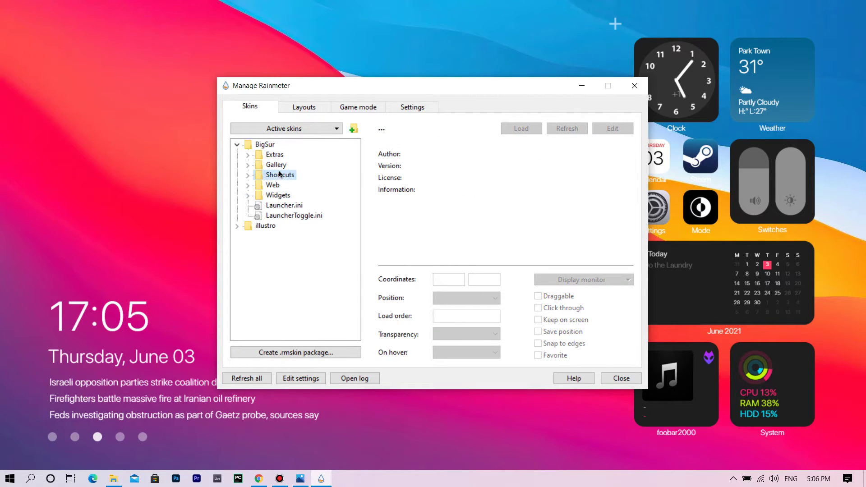
pyautogui.click(635, 87)
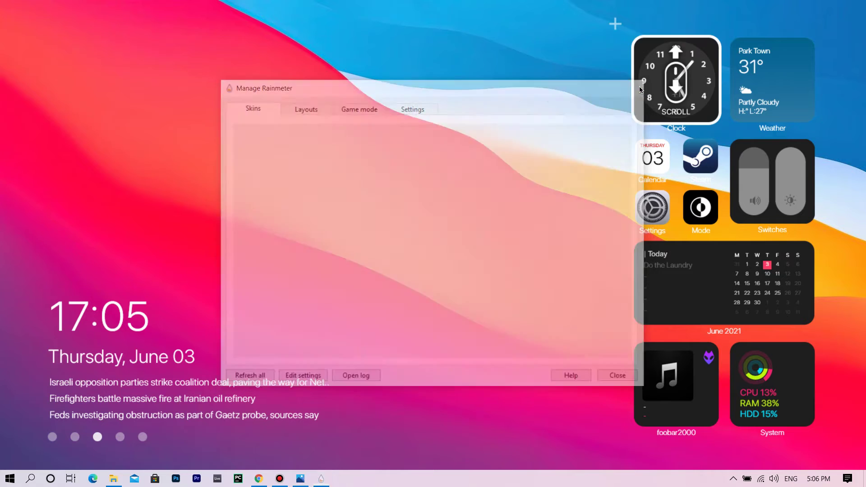
# - Switch the Big Sur theme between light and dark twice with the Mode shortcut, finishing in dark mode
pyautogui.click(699, 221)
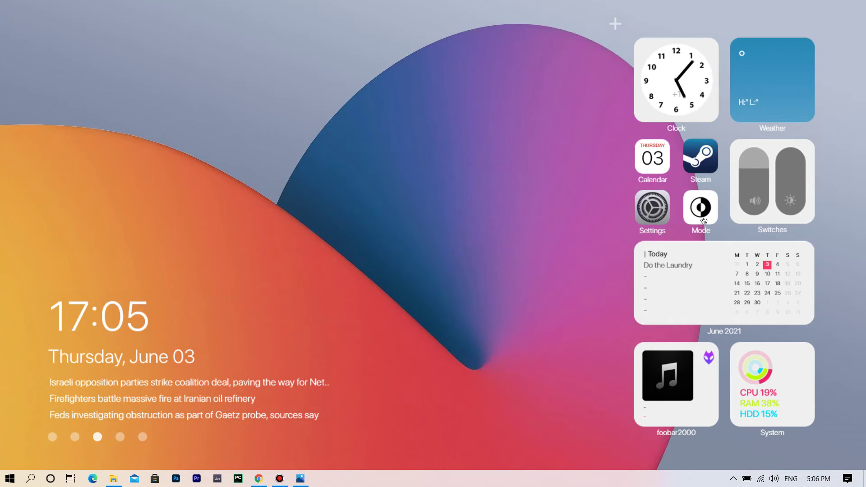
pyautogui.click(699, 217)
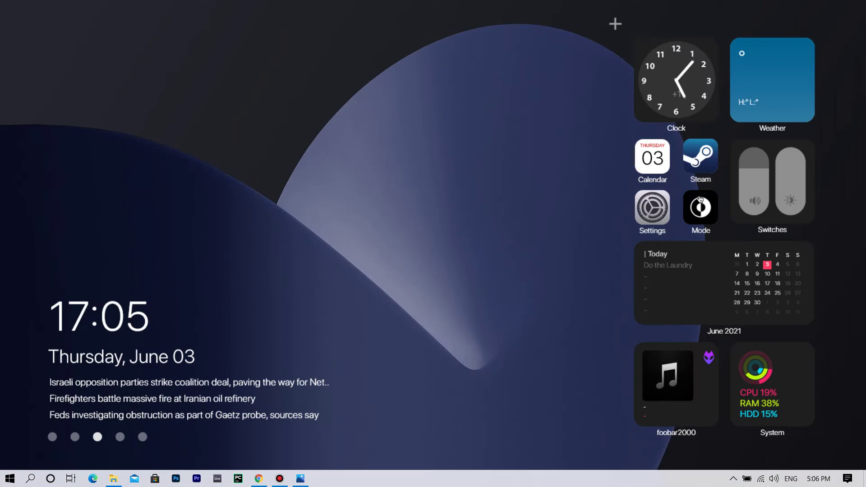
pyautogui.click(701, 211)
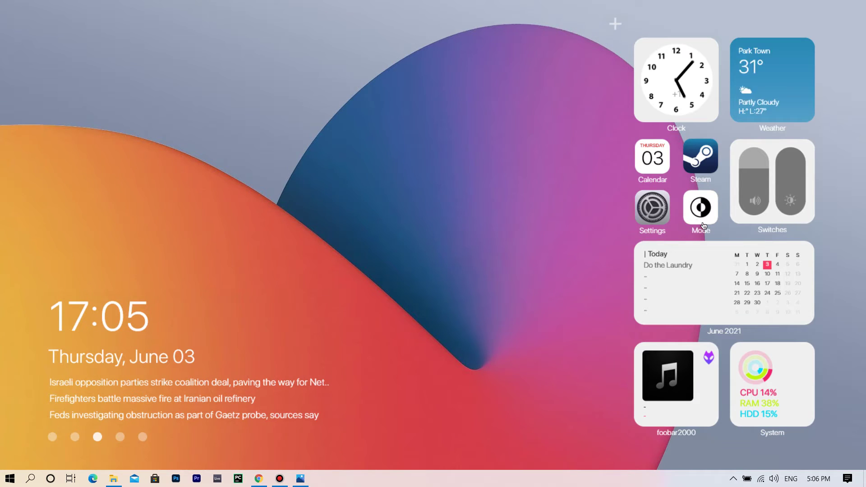
pyautogui.click(703, 221)
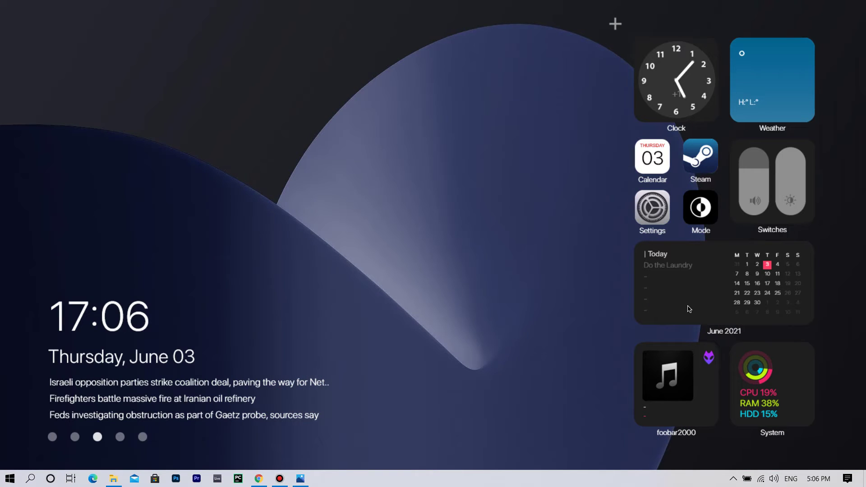
# - View the Settings shortcut's configurable options on the desktop and close them
pyautogui.rightClick(670, 201)
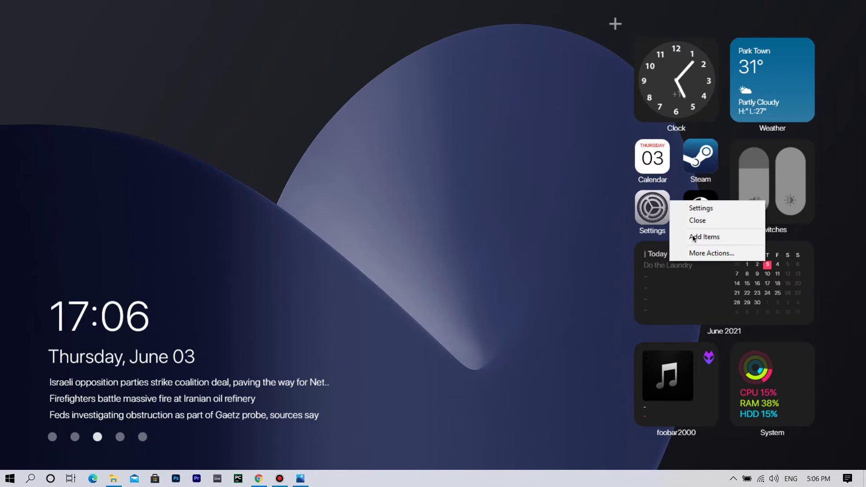
pyautogui.click(700, 209)
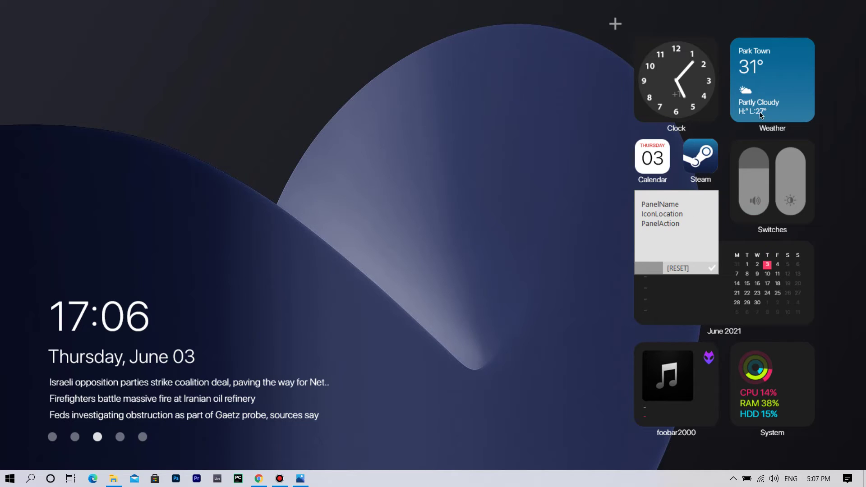
pyautogui.click(711, 271)
# - Open the gallery for adding items from the Today and calendar widget
pyautogui.rightClick(699, 273)
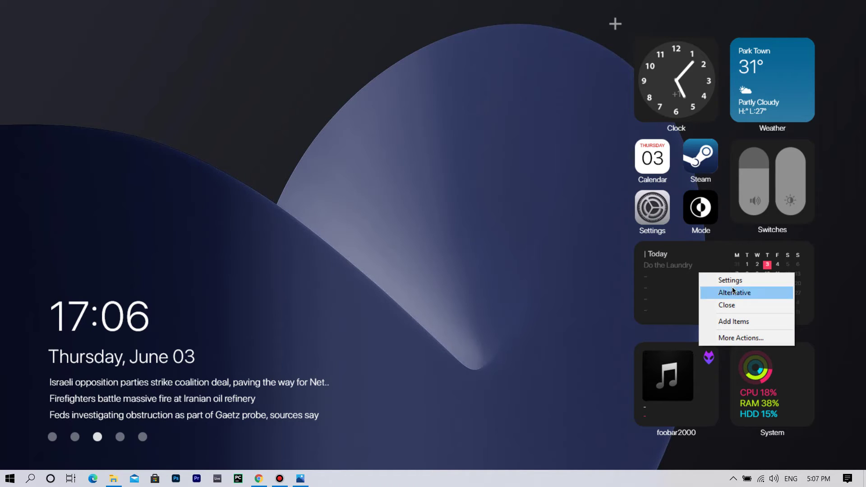
pyautogui.click(733, 321)
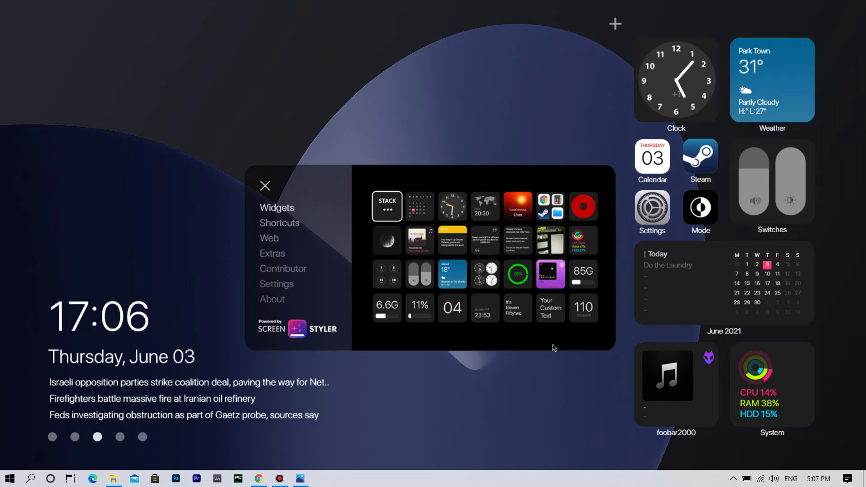
# - Add the CPU widget, move it beside the Clock widget and remove it again
pyautogui.click(420, 315)
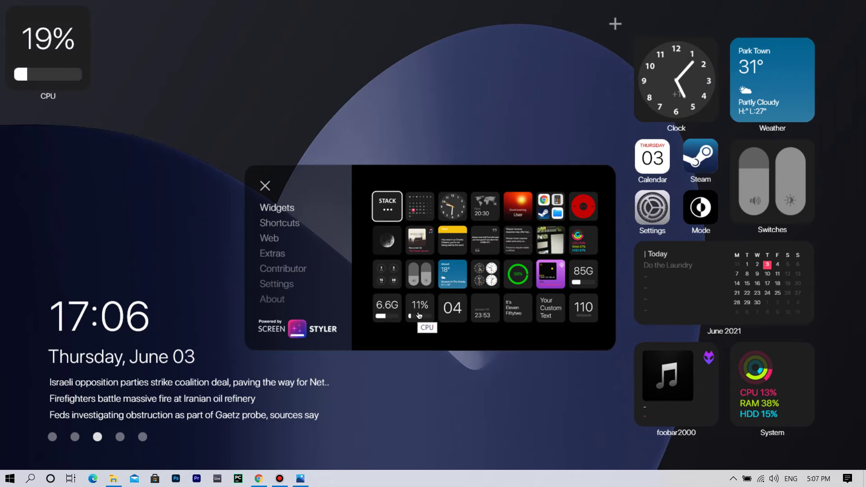
pyautogui.rightClick(67, 47)
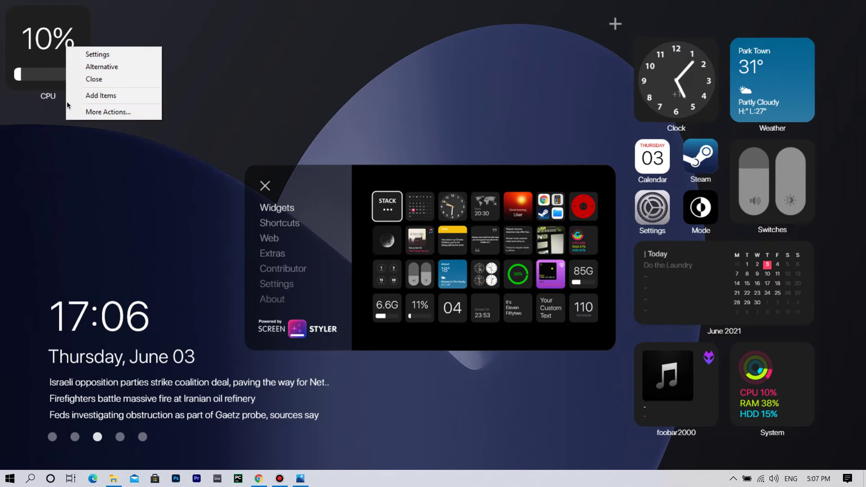
pyautogui.click(119, 78)
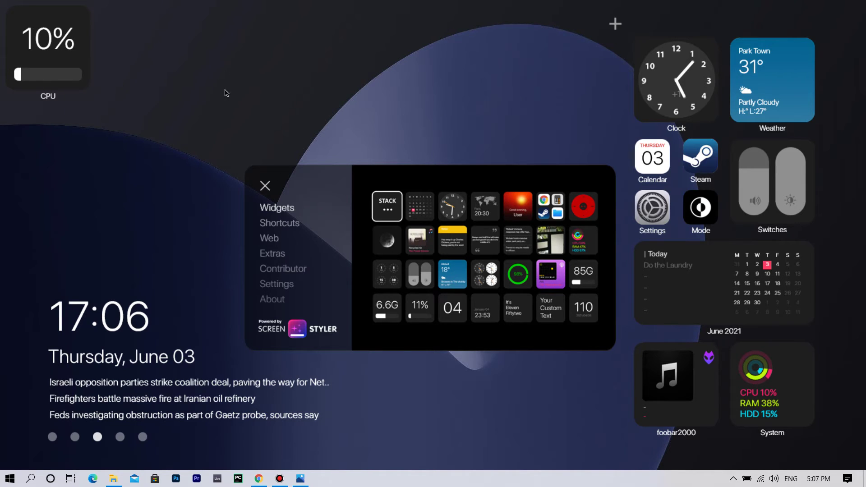
pyautogui.moveTo(30, 77); pyautogui.dragTo(529, 111)
pyautogui.rightClick(538, 99)
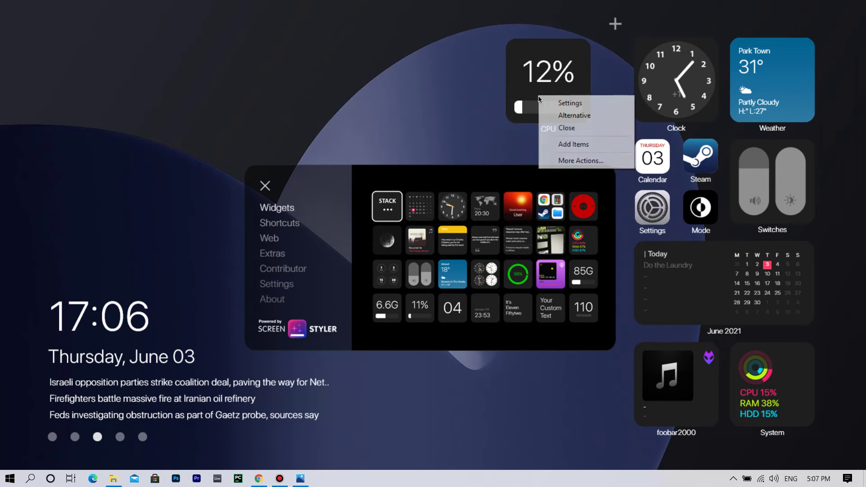
pyautogui.click(511, 99)
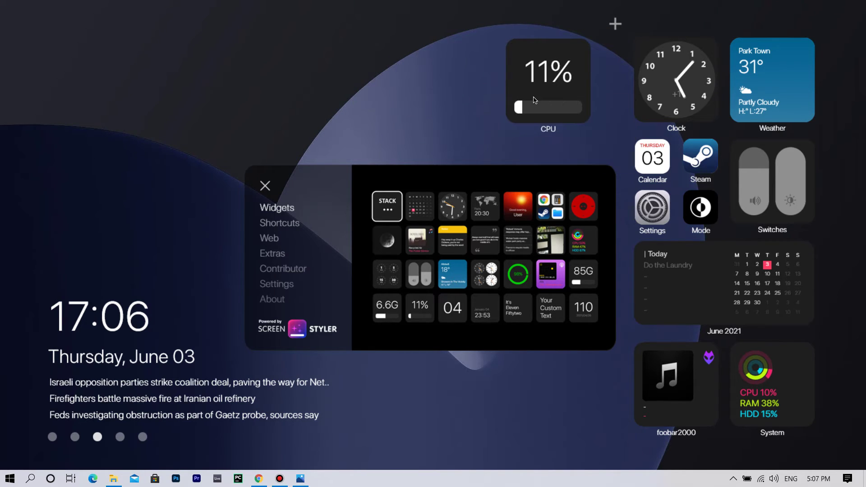
pyautogui.click(419, 319)
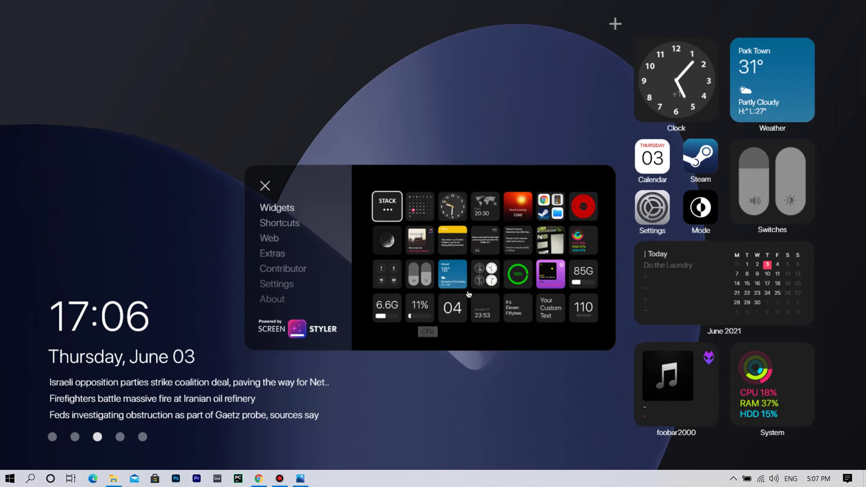
# - Try out the Moon and DigitalClock widgets by adding and removing each in turn
pyautogui.click(393, 251)
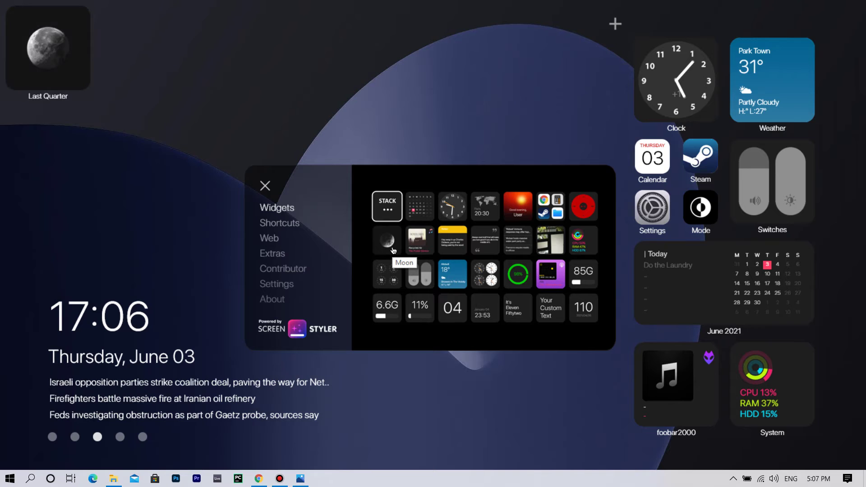
pyautogui.click(393, 250)
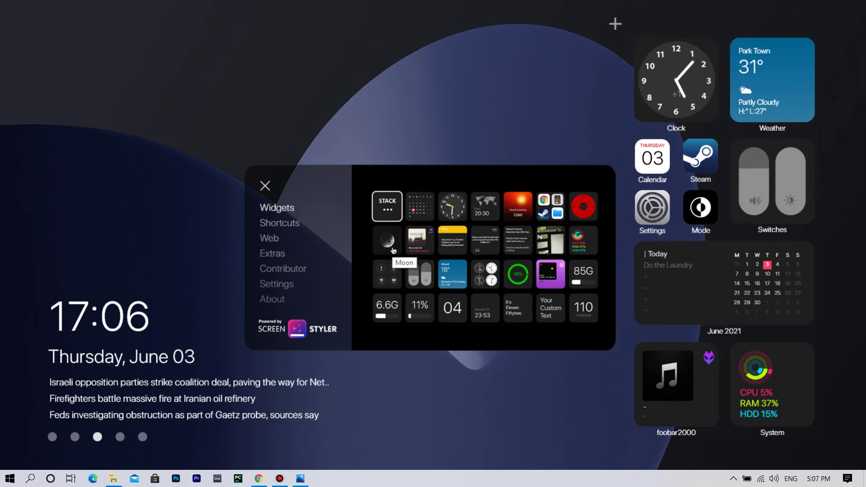
pyautogui.click(485, 221)
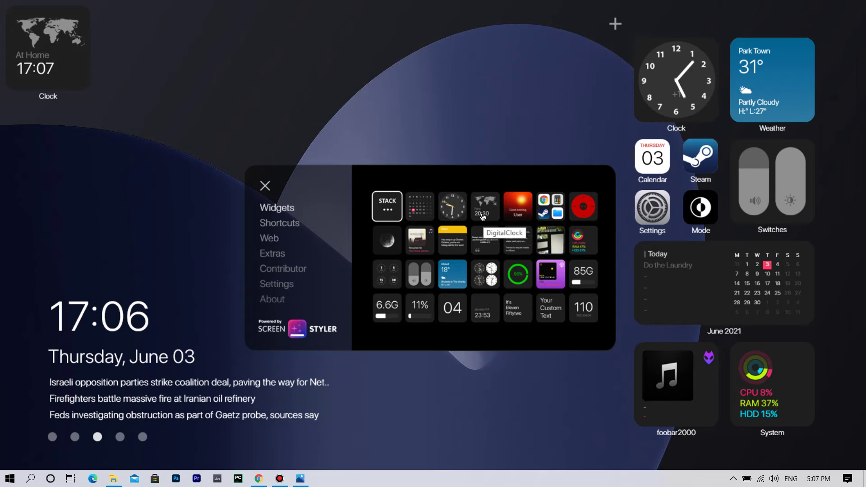
pyautogui.click(482, 217)
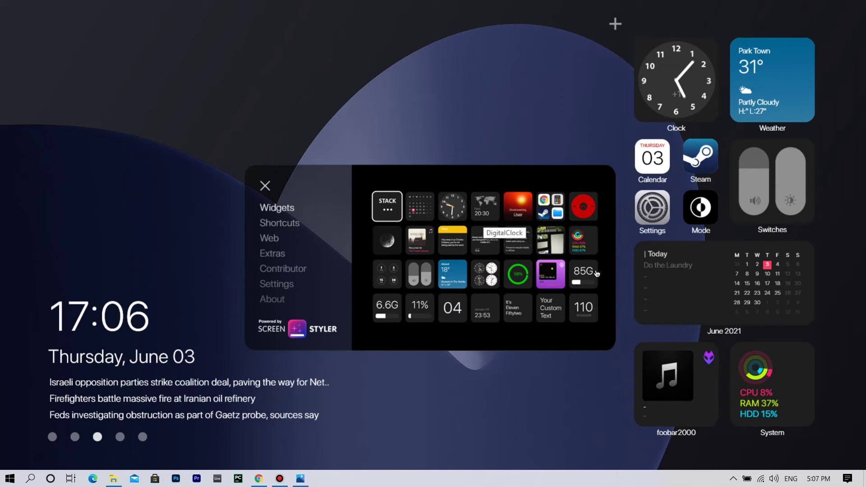
# - Add the Library widget and place it beside the Clock widget, above the gallery
pyautogui.click(551, 208)
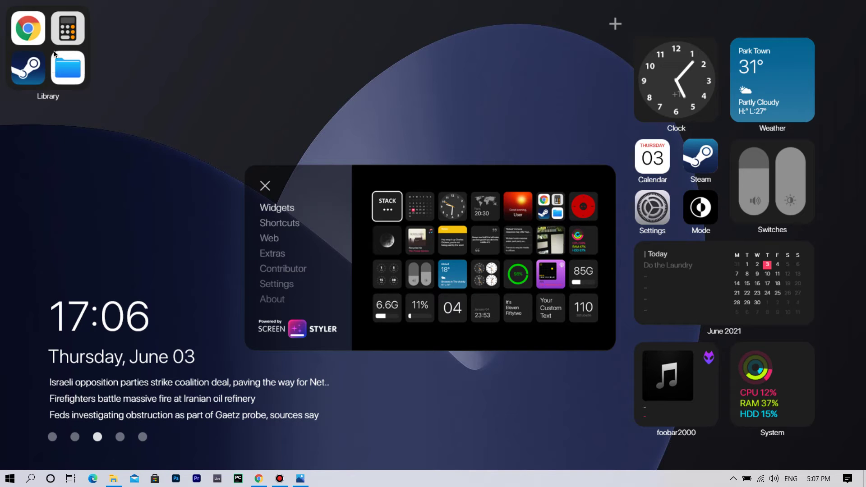
pyautogui.moveTo(54, 45); pyautogui.dragTo(556, 84)
pyautogui.rightClick(655, 158)
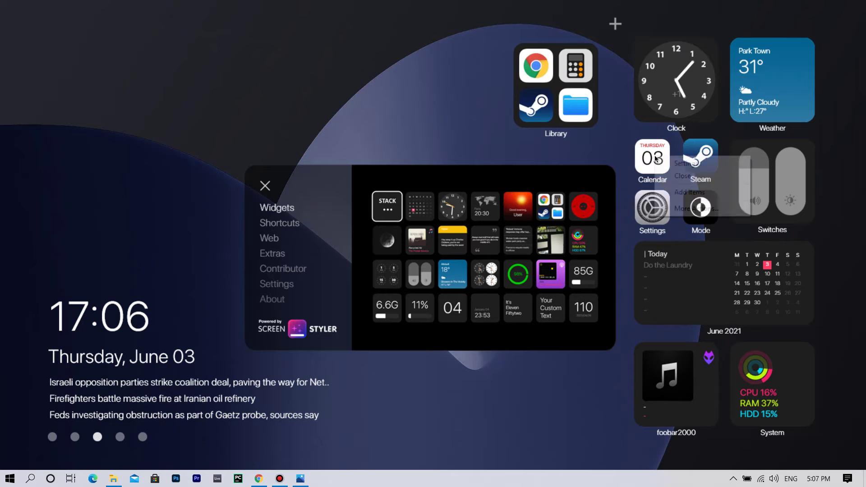
pyautogui.click(640, 162)
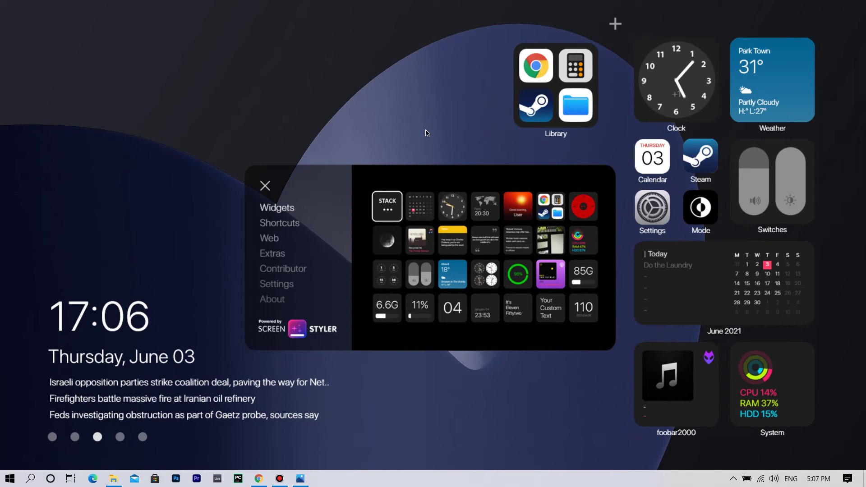
# - Add Spotify, Photoshop, Onenote and Anydesk shortcuts and arrange them in a two-by-two grid in the desktop's upper-left corner
pyautogui.click(283, 226)
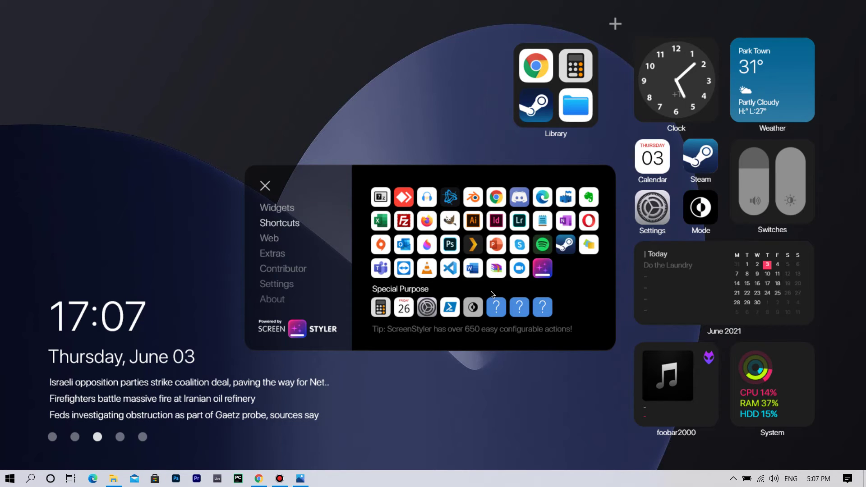
pyautogui.click(543, 251)
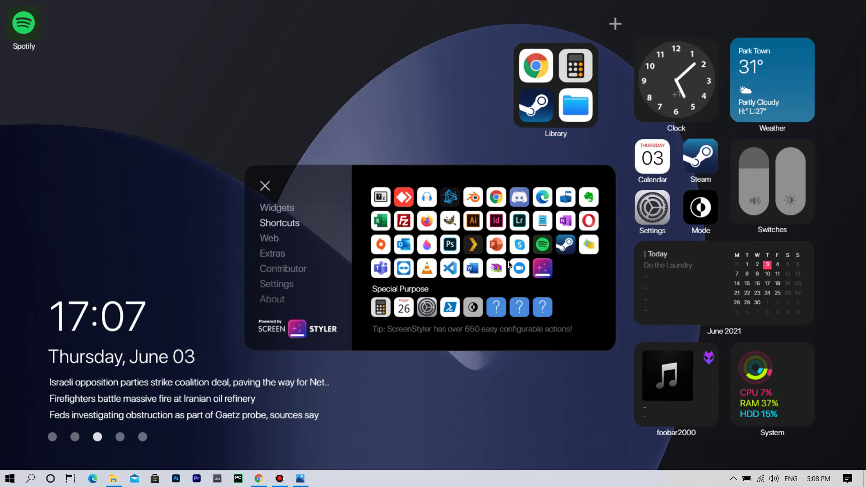
pyautogui.click(449, 246)
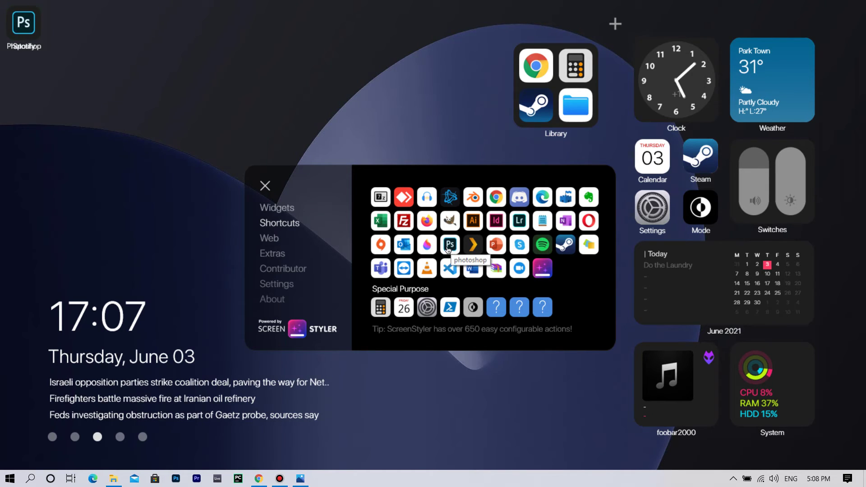
pyautogui.moveTo(36, 32); pyautogui.dragTo(74, 17)
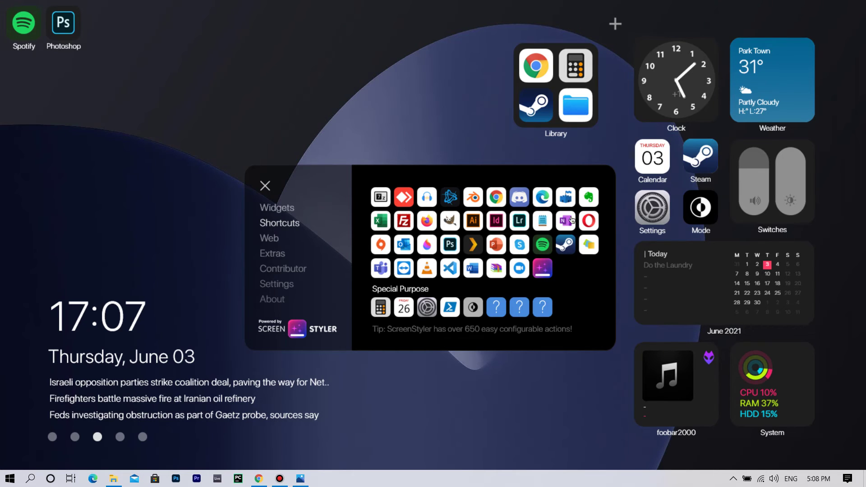
pyautogui.moveTo(571, 224); pyautogui.dragTo(20, 69)
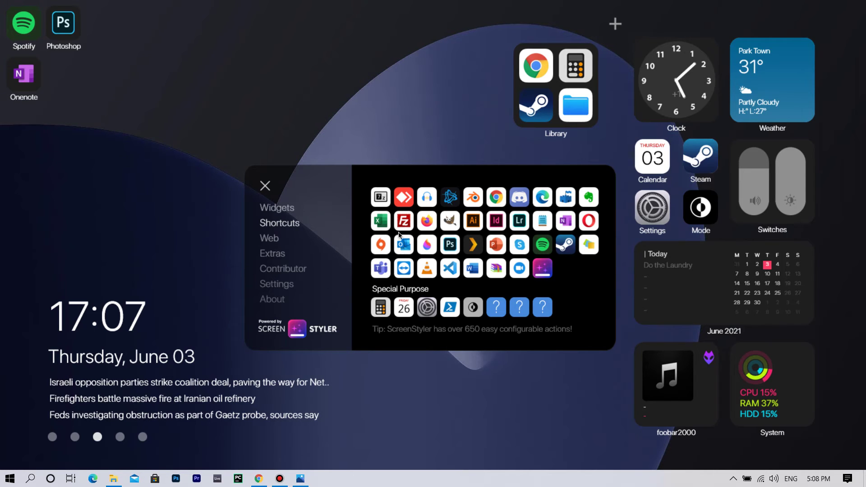
pyautogui.moveTo(404, 197); pyautogui.dragTo(71, 82)
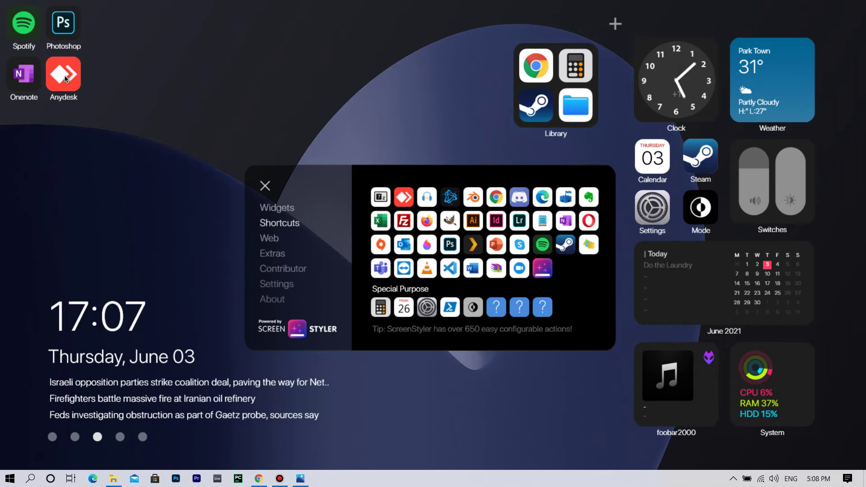
# - Add YouTube and Google web shortcuts and place them side by side below the Onenote and Anydesk shortcuts
pyautogui.click(277, 207)
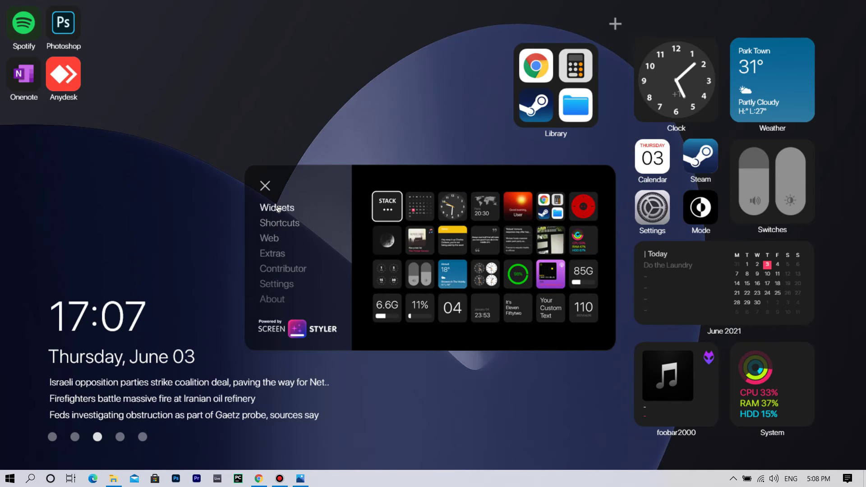
pyautogui.click(278, 239)
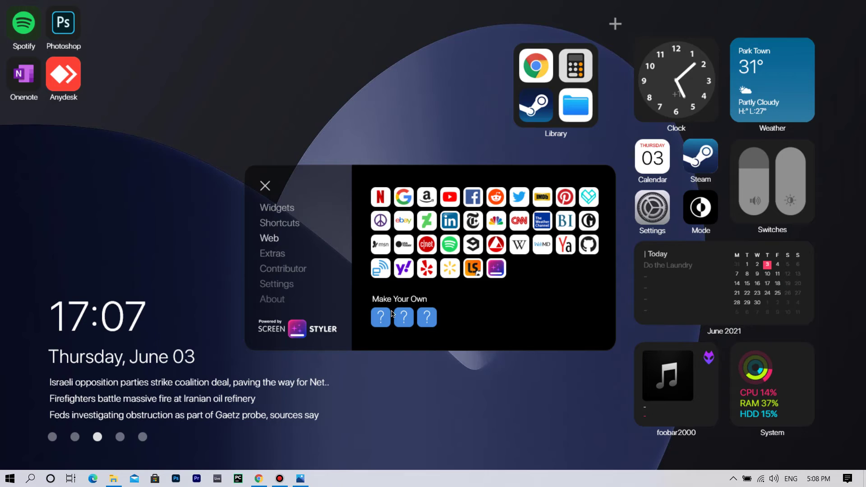
pyautogui.click(449, 196)
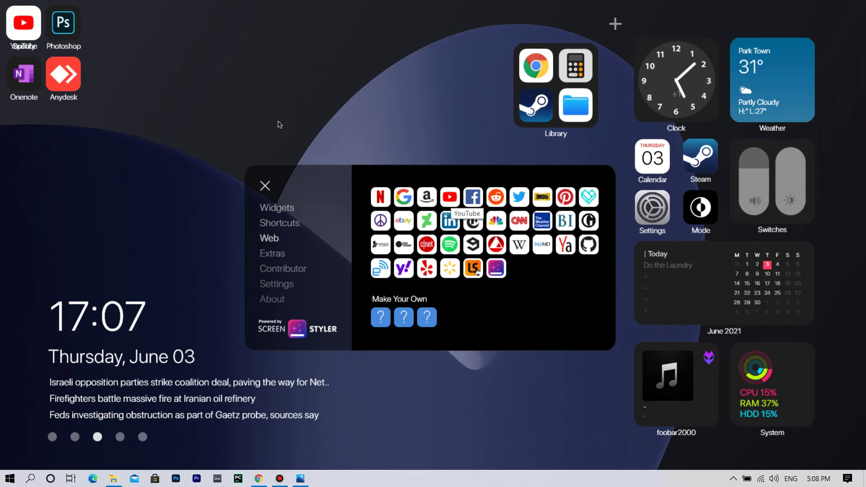
pyautogui.moveTo(17, 30); pyautogui.dragTo(28, 207)
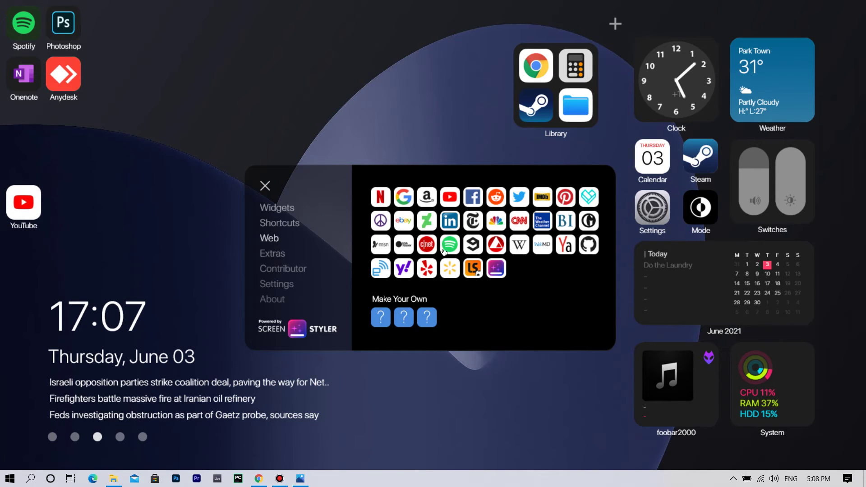
pyautogui.moveTo(404, 203); pyautogui.dragTo(60, 210)
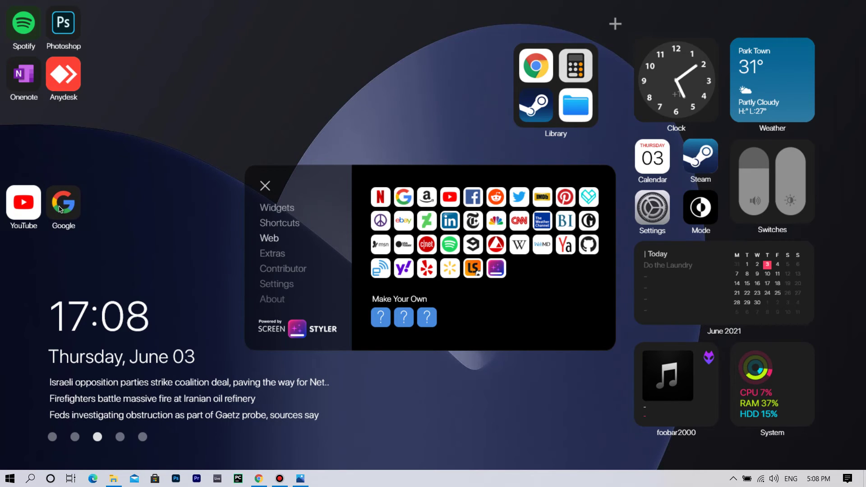
# - Add Netflix and Twitter web shortcuts below YouTube and Google, side by side, and refresh the desktop
pyautogui.moveTo(379, 197); pyautogui.dragTo(7, 257)
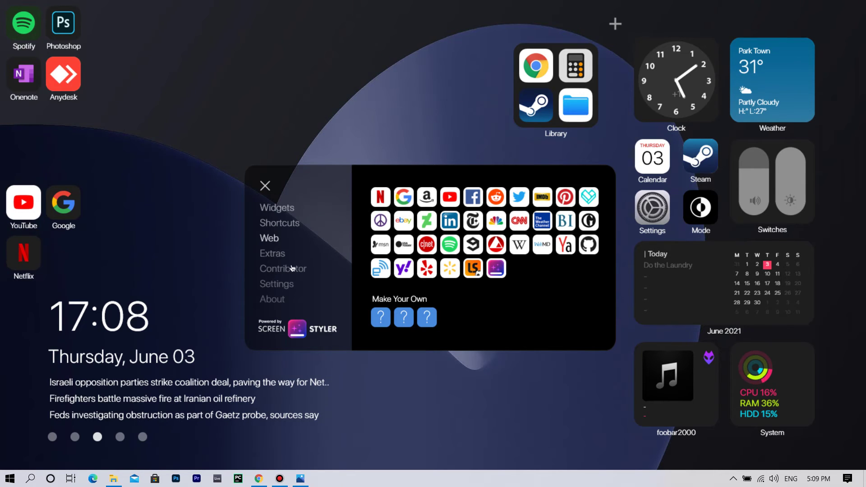
pyautogui.moveTo(513, 199); pyautogui.dragTo(60, 263)
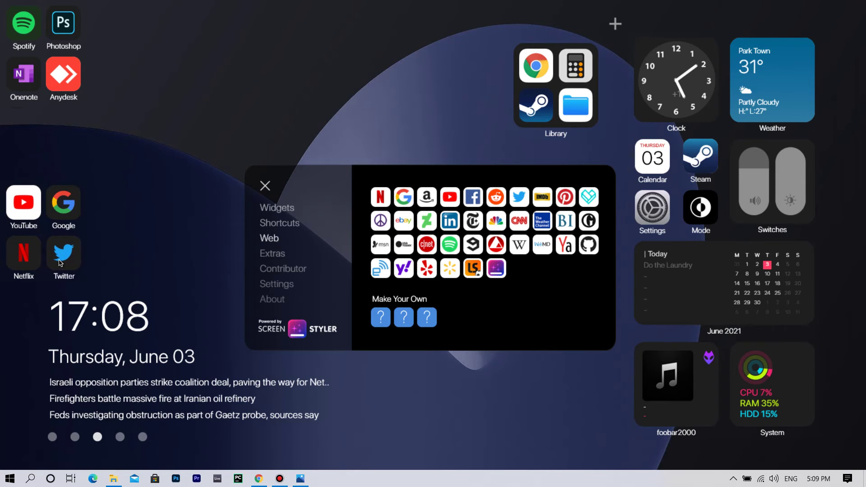
pyautogui.rightClick(181, 153)
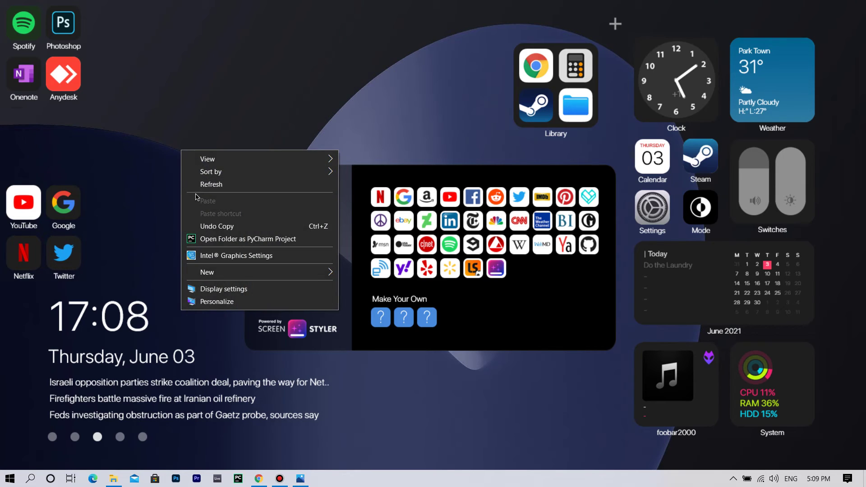
pyautogui.click(190, 189)
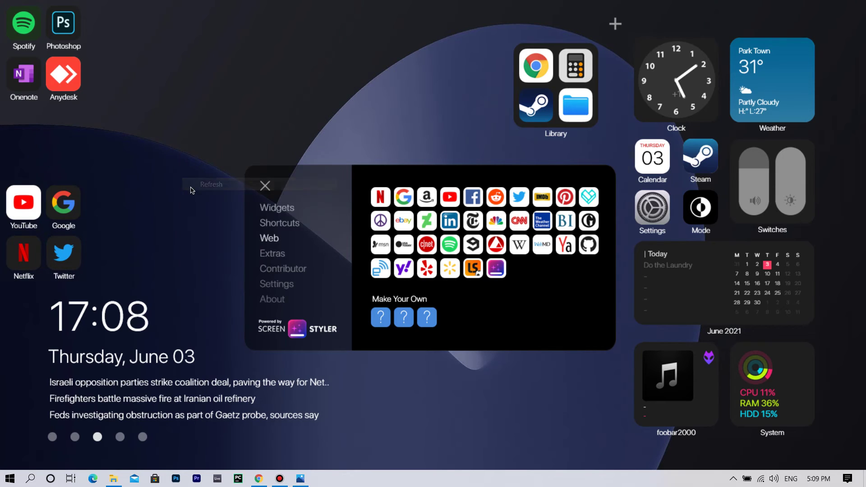
# - Try out the MenuHorizontal, ClockNews, DayDate and BgRounded extras by toggling each in turn
pyautogui.click(271, 255)
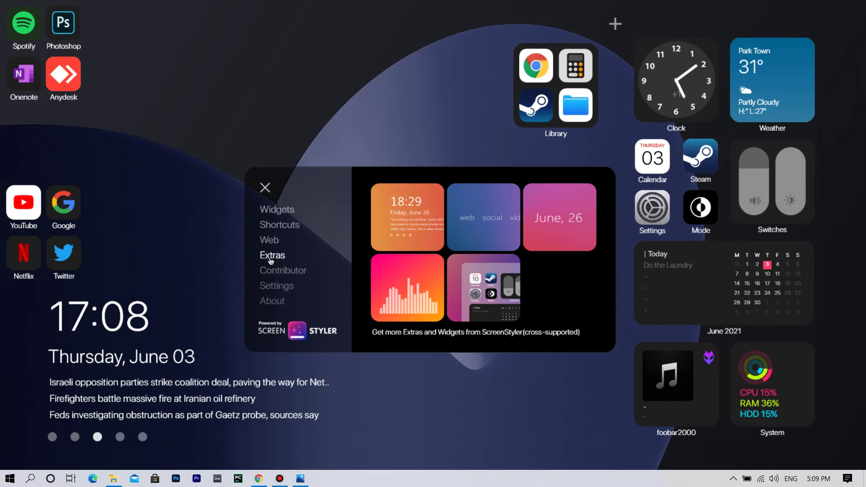
pyautogui.click(498, 215)
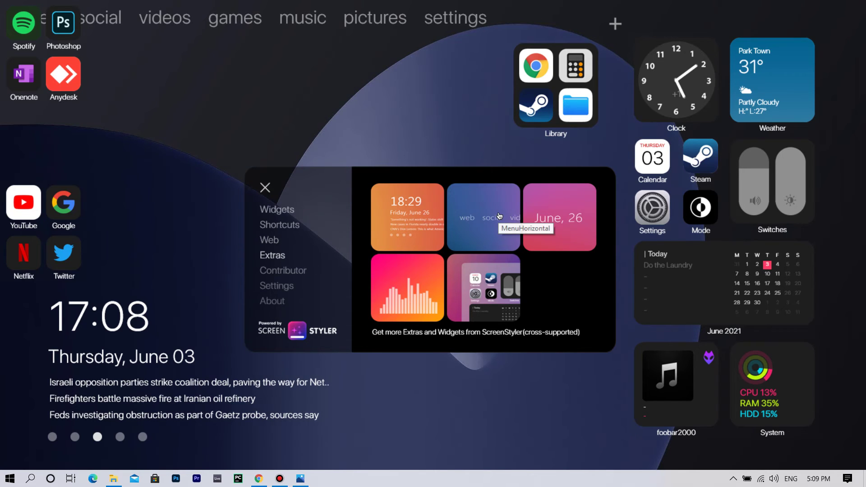
pyautogui.click(497, 218)
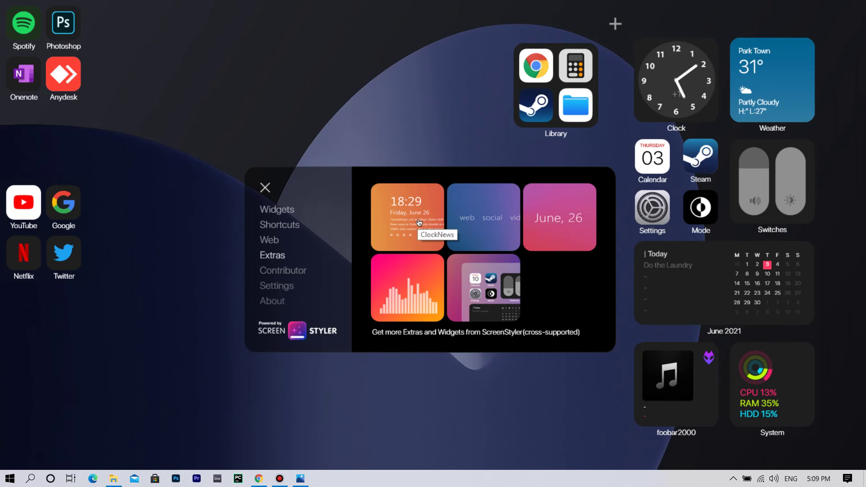
pyautogui.click(574, 230)
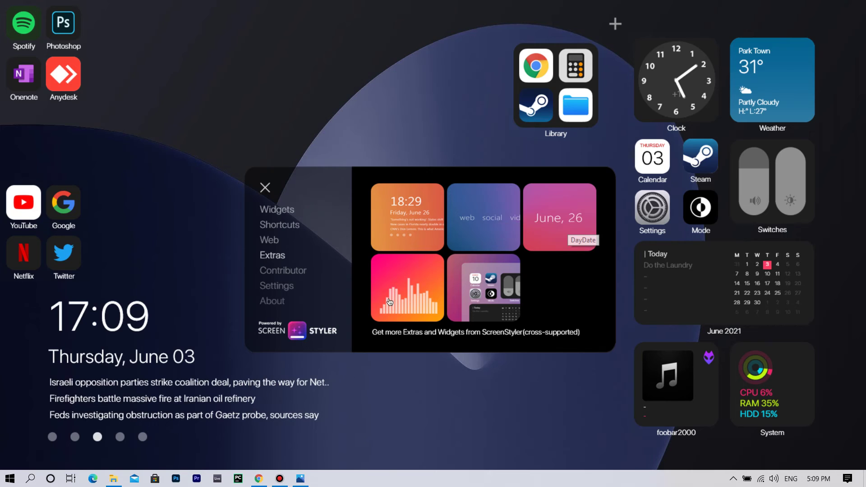
pyautogui.moveTo(473, 307)
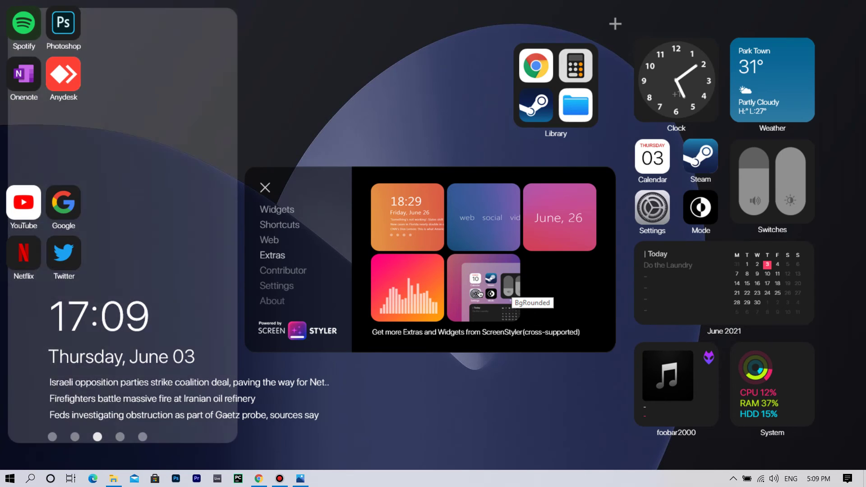
# - Examine the widgets and customization options reserved for Big Sur contributors
pyautogui.click(295, 276)
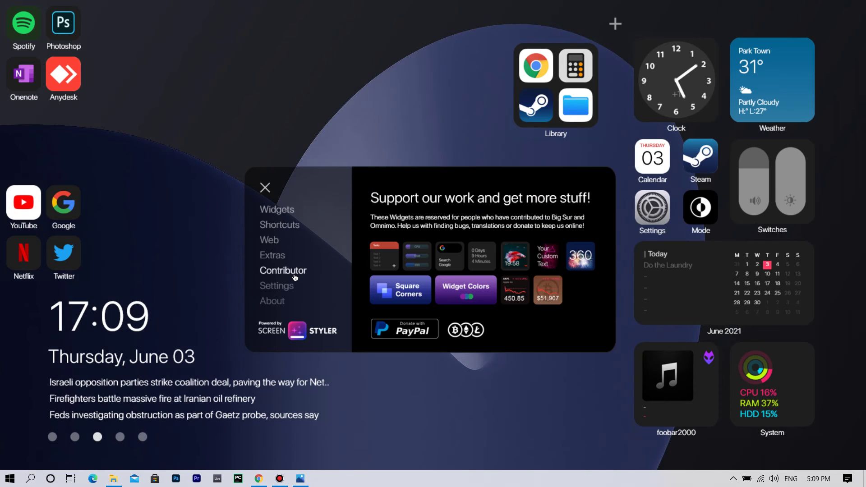
pyautogui.click(286, 289)
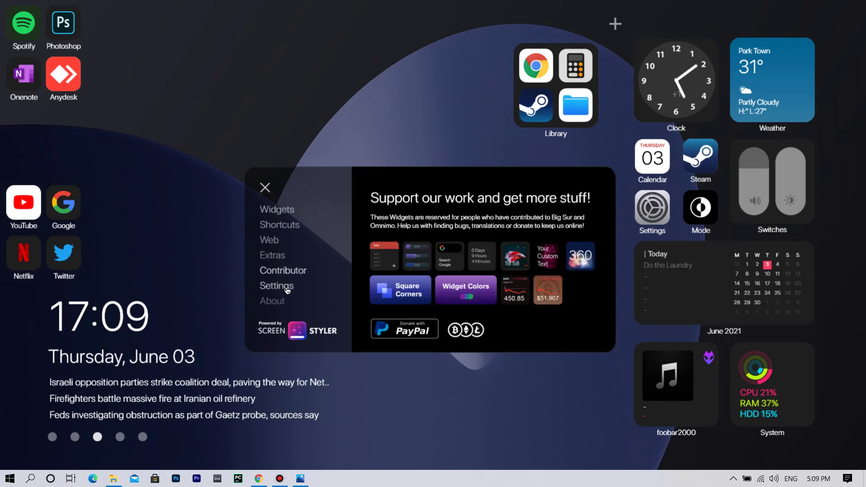
pyautogui.click(286, 271)
# - Try out the skin's Dark Mode and Hide Labels settings, switching each one and restoring it
pyautogui.click(284, 290)
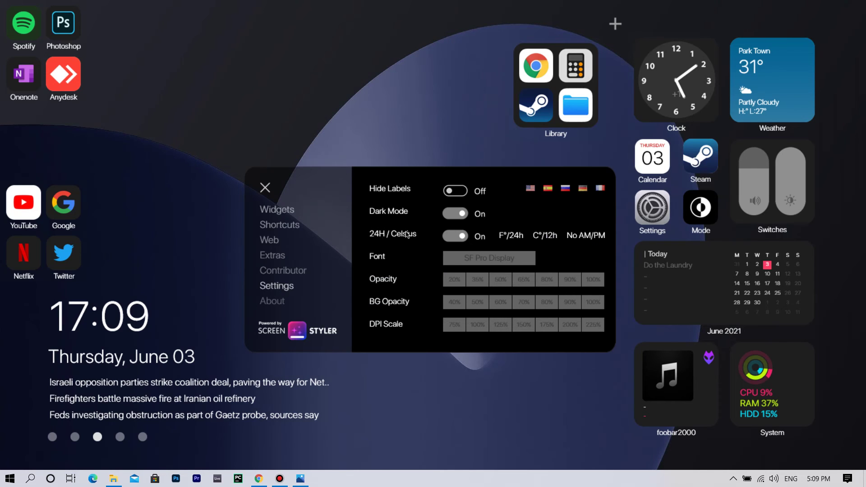
pyautogui.click(459, 215)
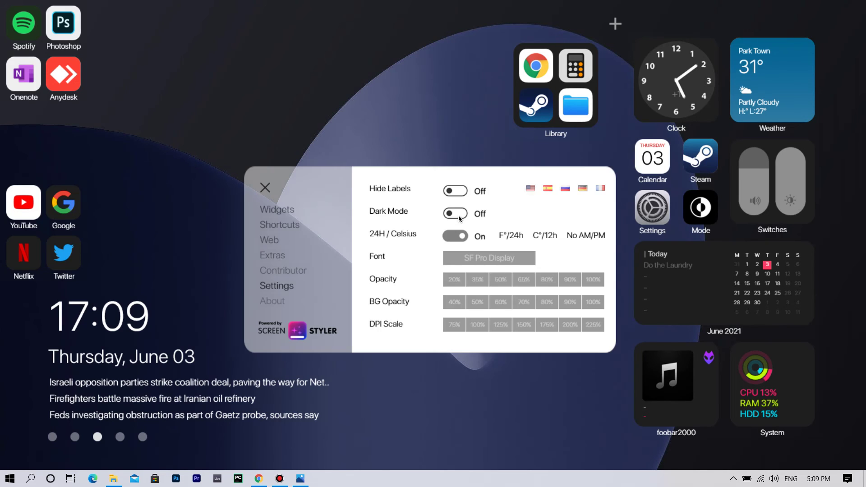
pyautogui.click(458, 215)
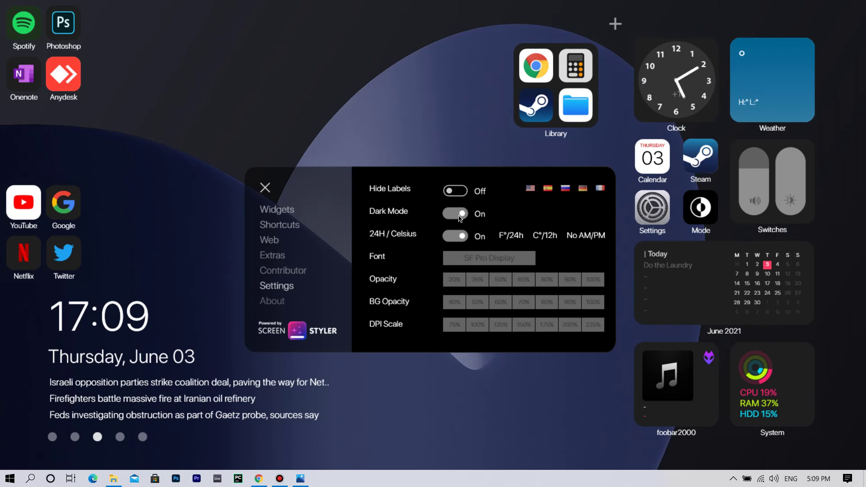
pyautogui.click(456, 192)
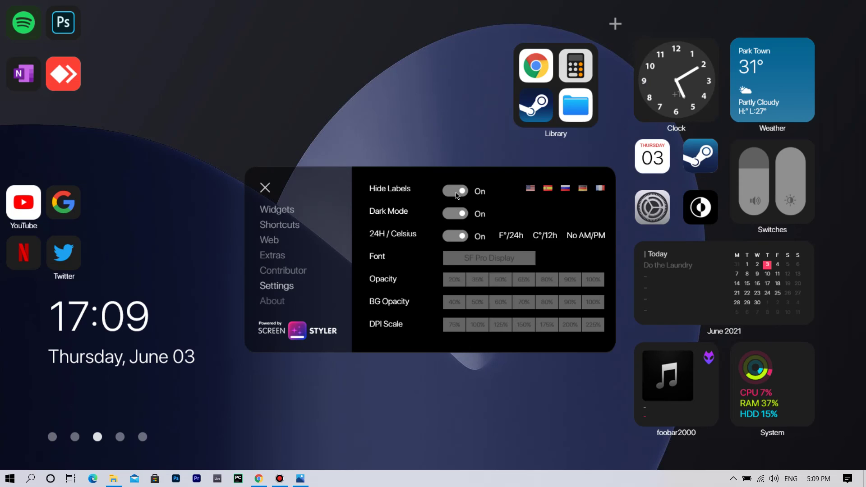
pyautogui.click(457, 195)
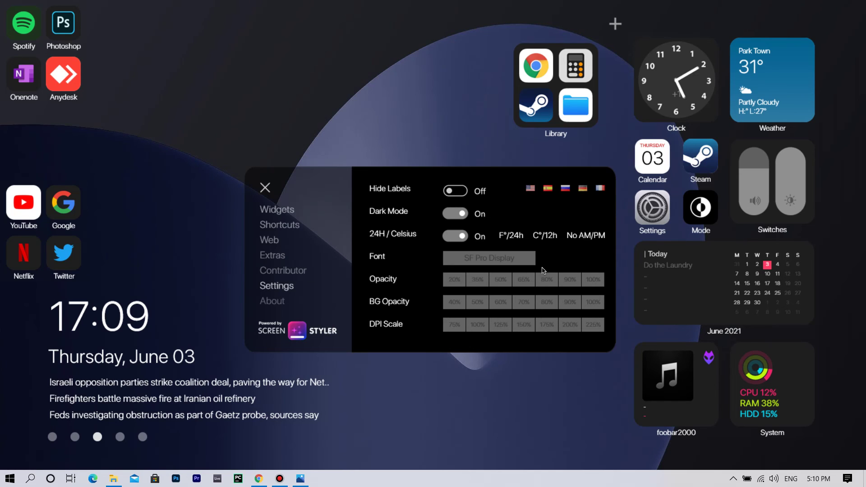
# - Open the skin's font setting for editing and keep SF Pro Display
pyautogui.click(478, 258)
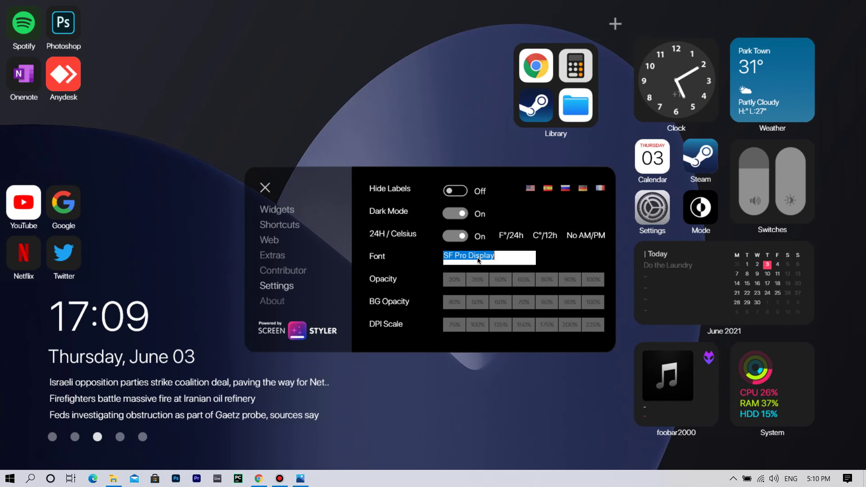
pyautogui.click(522, 258)
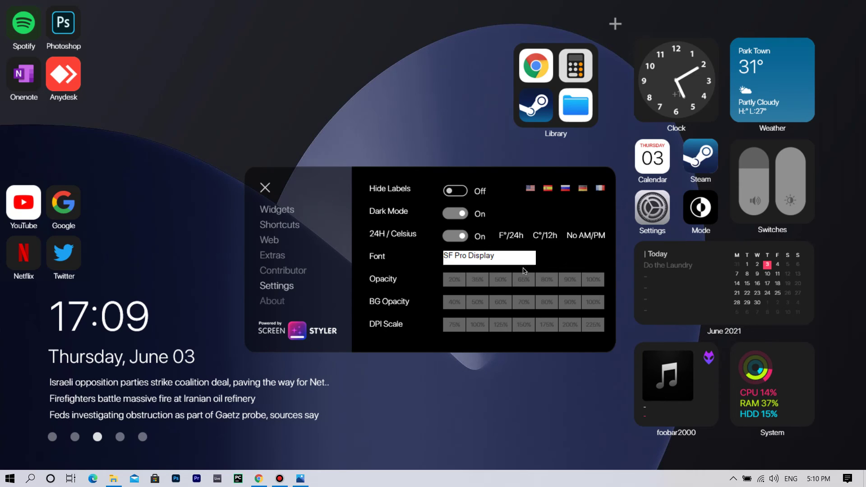
pyautogui.press('Return')
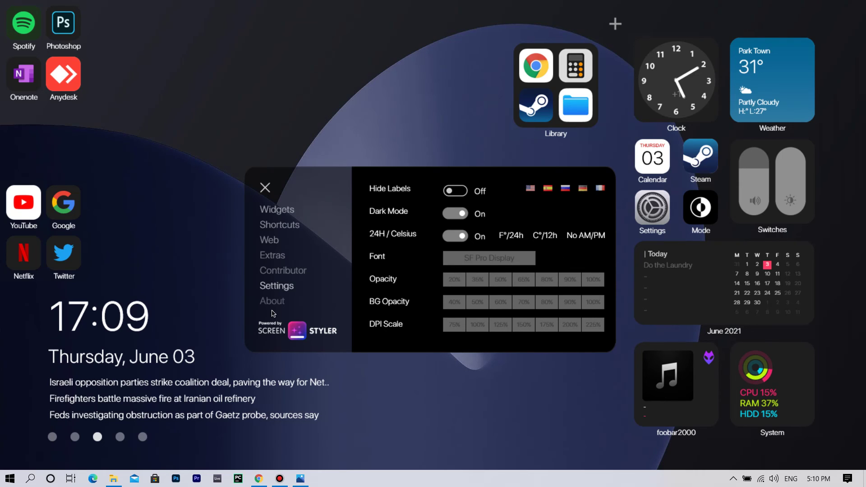
# - Close the Big Sur gallery and switch the desktop to light mode
pyautogui.click(276, 210)
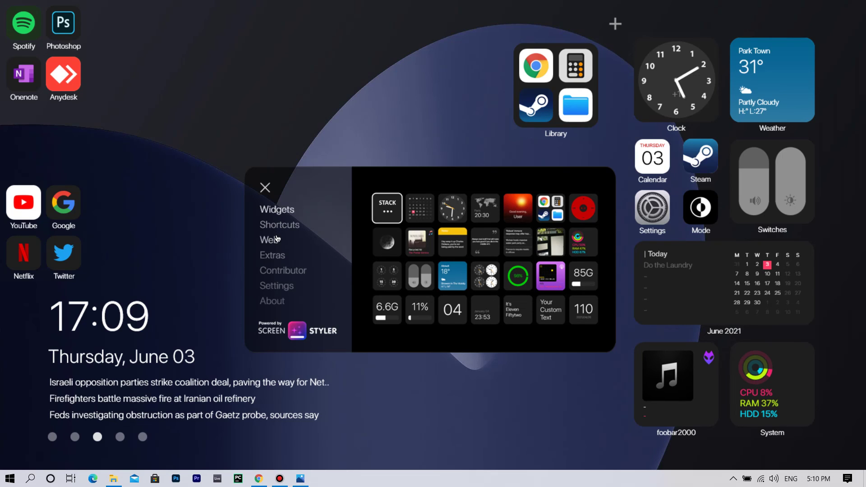
pyautogui.click(265, 187)
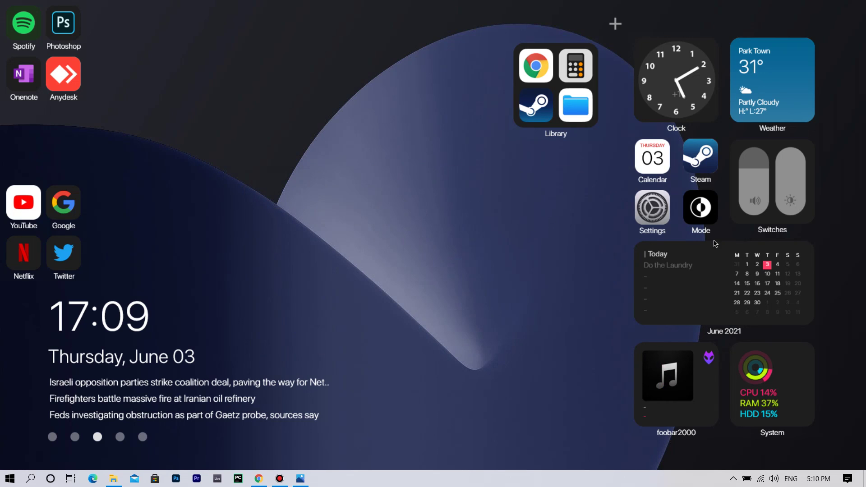
pyautogui.click(701, 217)
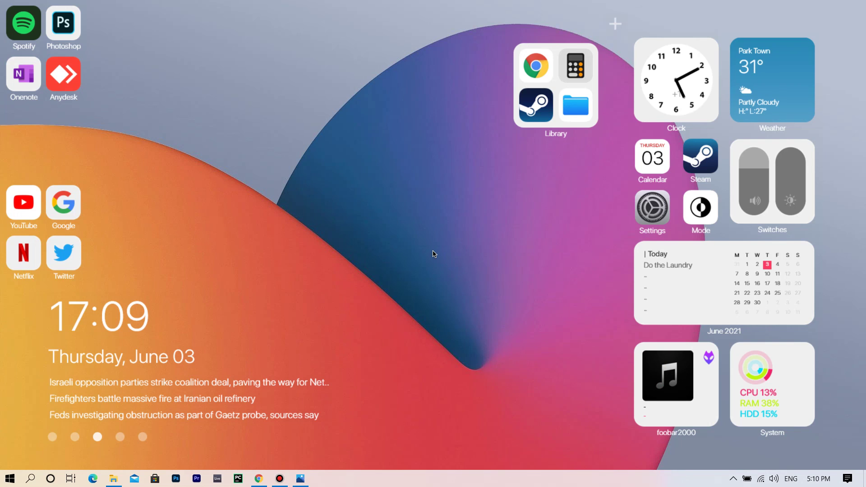
# - In the Windows taskbar settings, turn on automatically hiding the taskbar in desktop mode
pyautogui.click(31, 479)
pyautogui.write('sett')
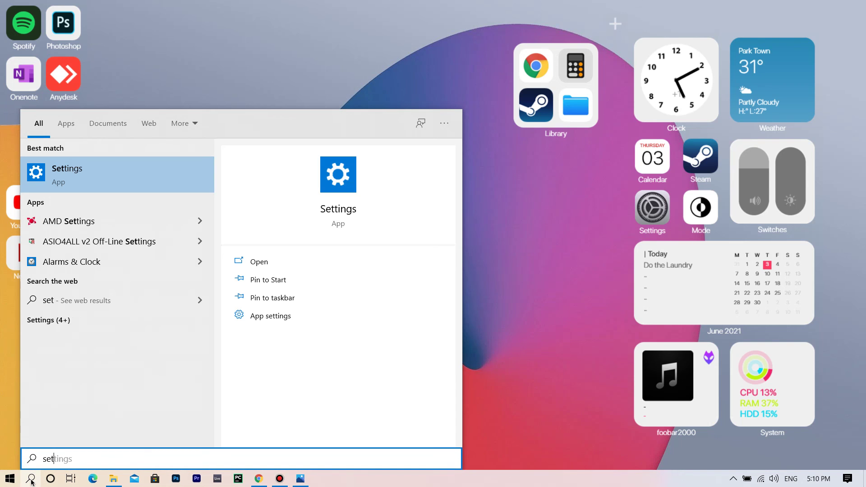
pyautogui.click(73, 182)
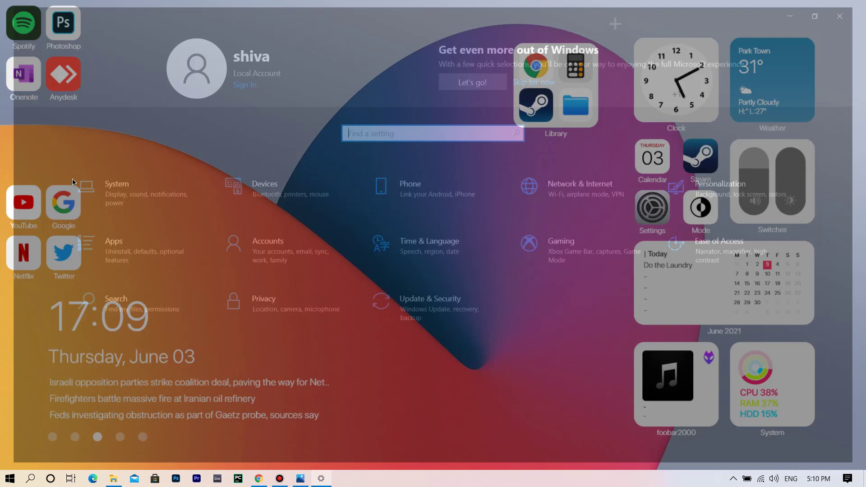
pyautogui.click(727, 188)
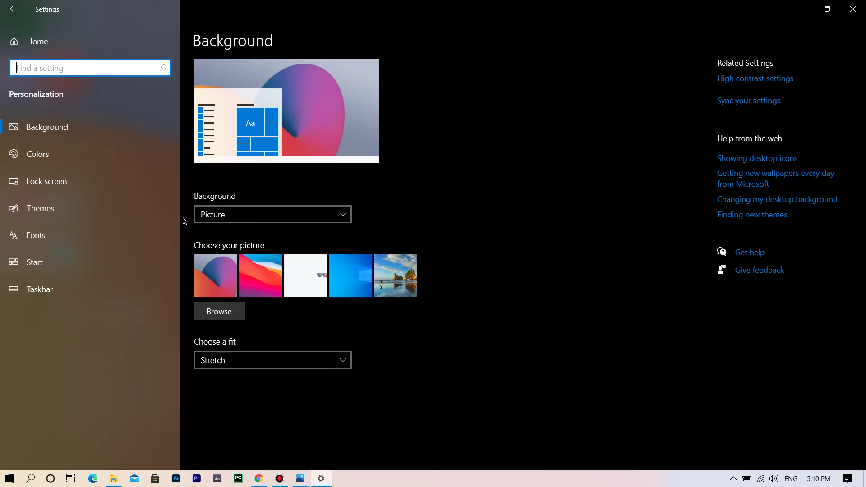
pyautogui.click(49, 290)
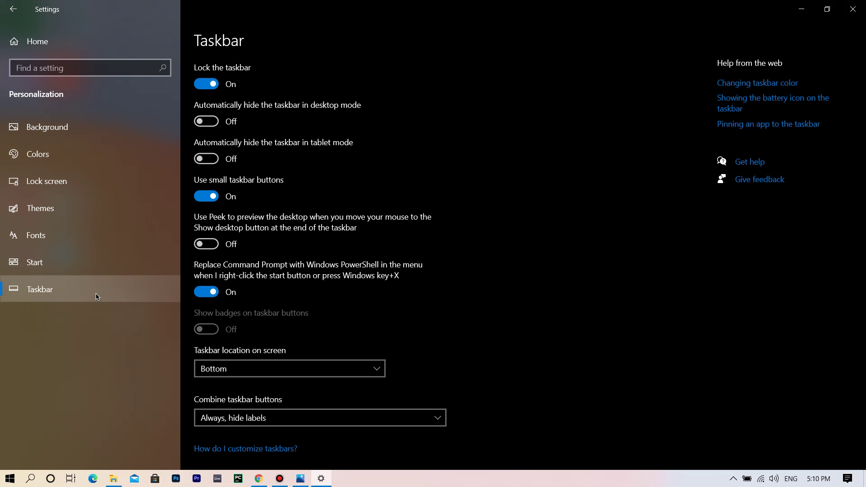
pyautogui.click(216, 123)
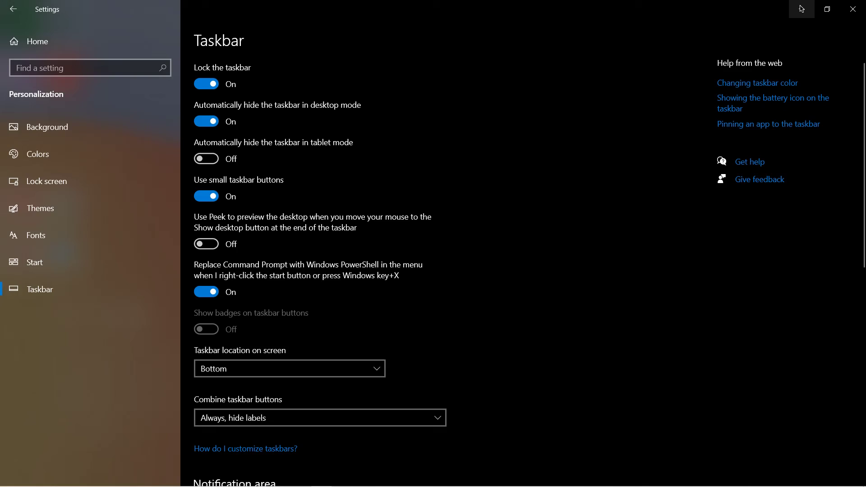
# - Minimize the Settings window and refresh the desktop
pyautogui.click(801, 8)
pyautogui.rightClick(405, 168)
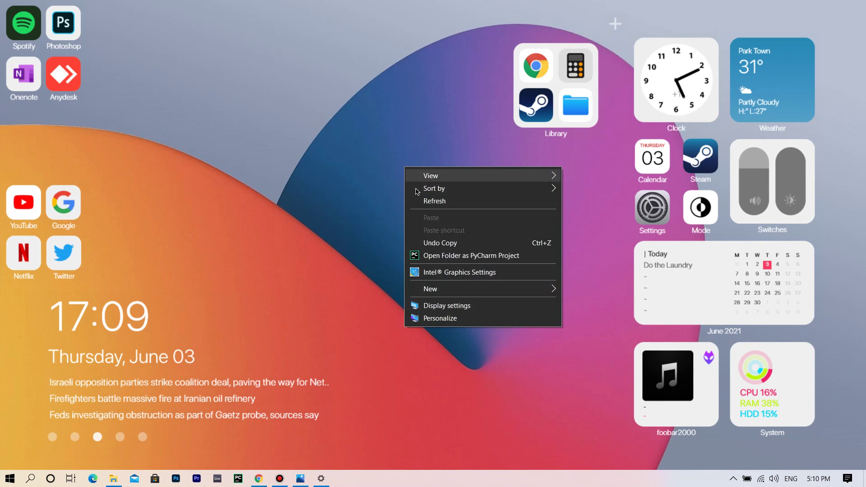
pyautogui.click(424, 202)
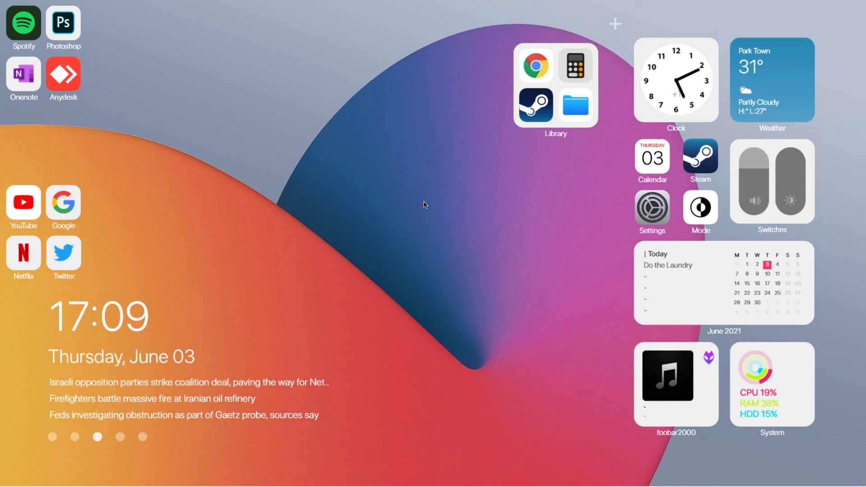